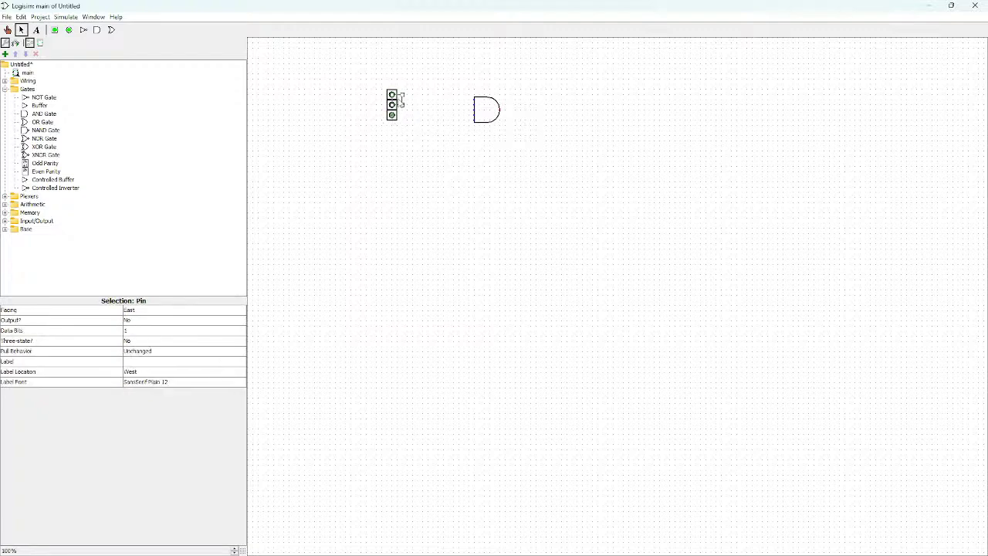
# - Complete the column of five input pins in front of the AND gate by duplicating the existing pins below
pyautogui.click(442, 130)
pyautogui.click(391, 94)
pyautogui.click(391, 136)
# - Place an LED to the right of the AND gate and wire the gate's output to it
pyautogui.click(5, 223)
pyautogui.click(31, 254)
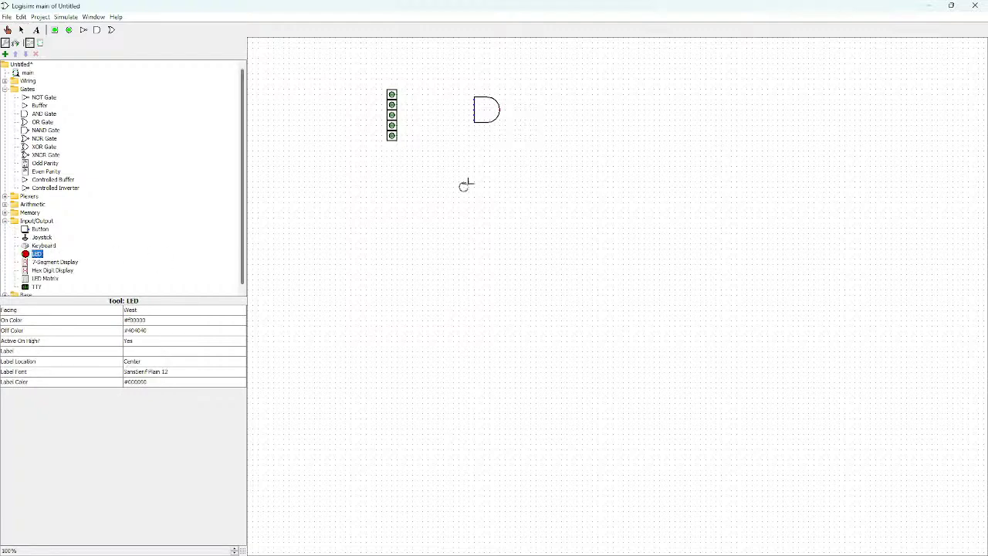
pyautogui.click(536, 110)
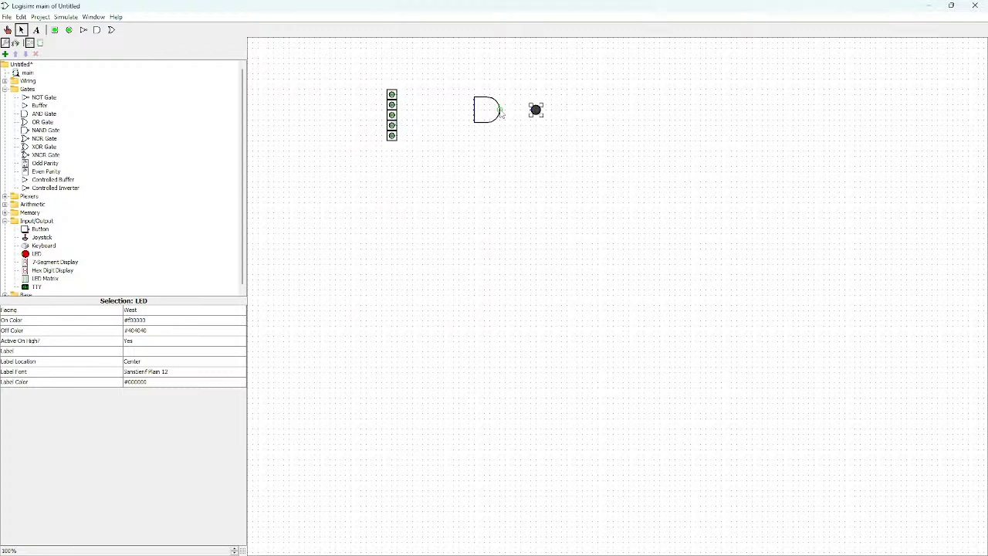
pyautogui.moveTo(499, 110); pyautogui.dragTo(531, 109)
# - Wire the five input pins to the five inputs of the AND gate
pyautogui.moveTo(395, 95); pyautogui.dragTo(474, 104)
pyautogui.moveTo(400, 116); pyautogui.dragTo(475, 110)
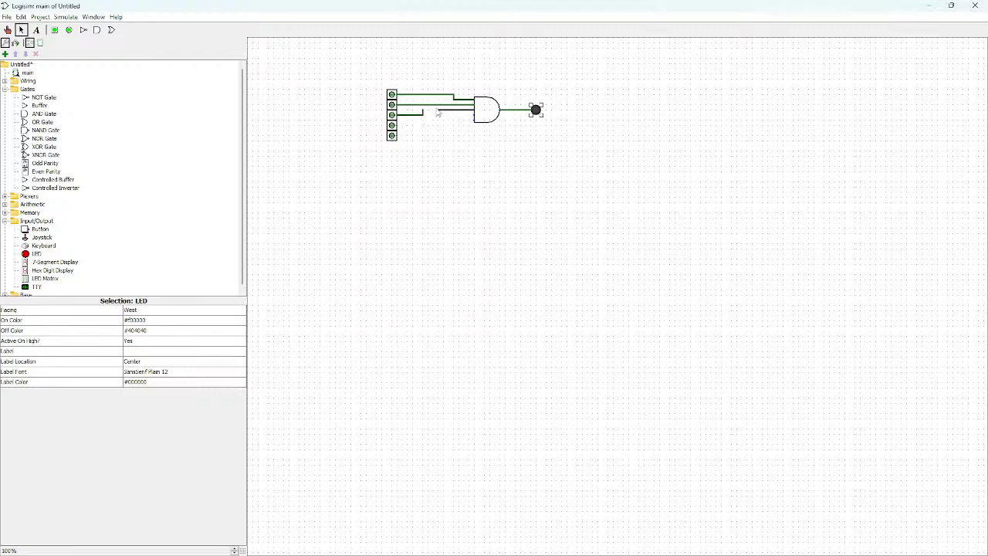
pyautogui.moveTo(397, 126); pyautogui.dragTo(475, 120)
pyautogui.moveTo(397, 137); pyautogui.dragTo(459, 126)
pyautogui.click(454, 121)
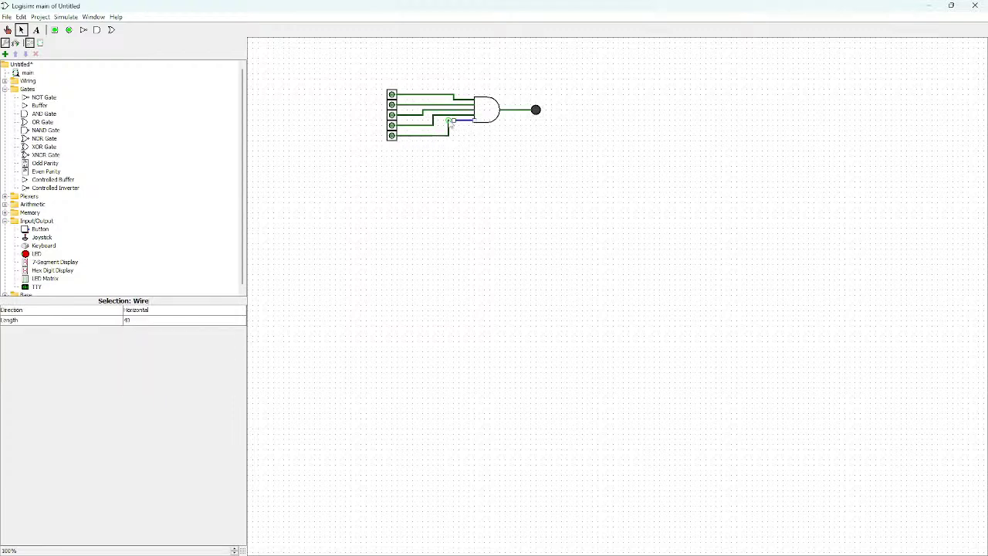
pyautogui.click(467, 127)
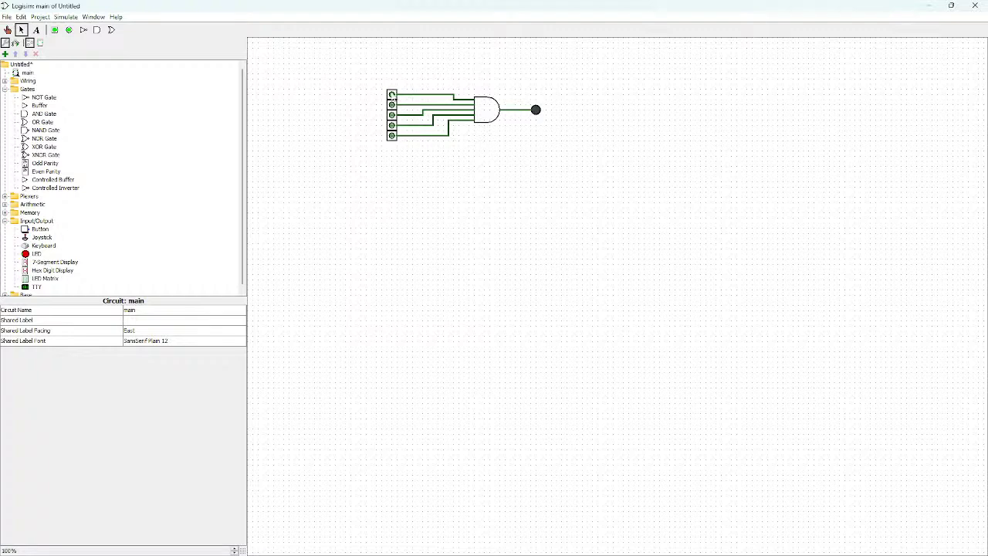
# - Switch all five input pins of the AND gate to 1 in the simulation
pyautogui.click(8, 29)
pyautogui.click(391, 95)
pyautogui.click(391, 104)
pyautogui.click(392, 114)
pyautogui.click(391, 124)
pyautogui.click(391, 136)
# - Test the AND gate by switching its fourth, third and second input pins to 0 and back to 1
pyautogui.click(391, 124)
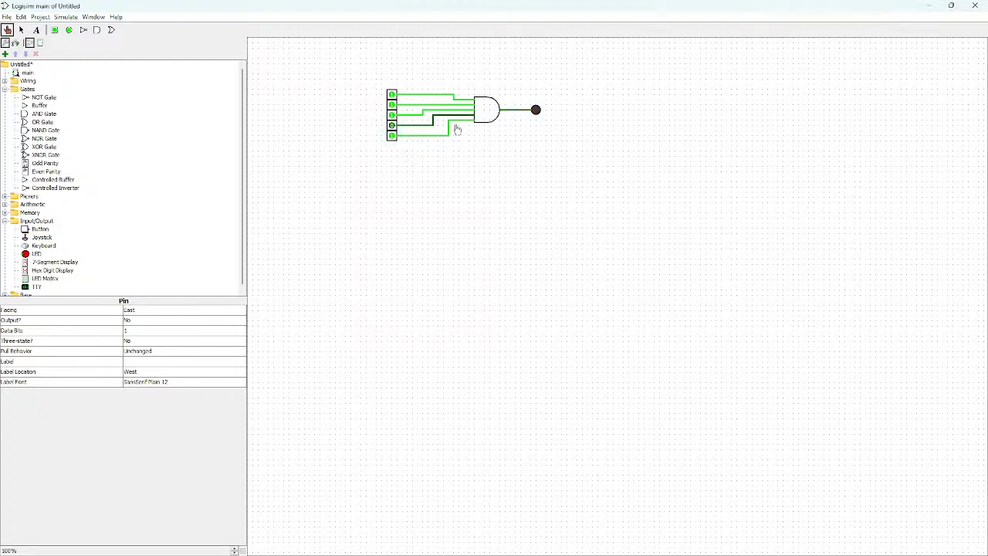
pyautogui.click(391, 115)
pyautogui.click(391, 105)
pyautogui.click(391, 104)
pyautogui.click(392, 115)
pyautogui.click(391, 125)
# - Place a five-input OR gate below the AND gate
pyautogui.click(51, 122)
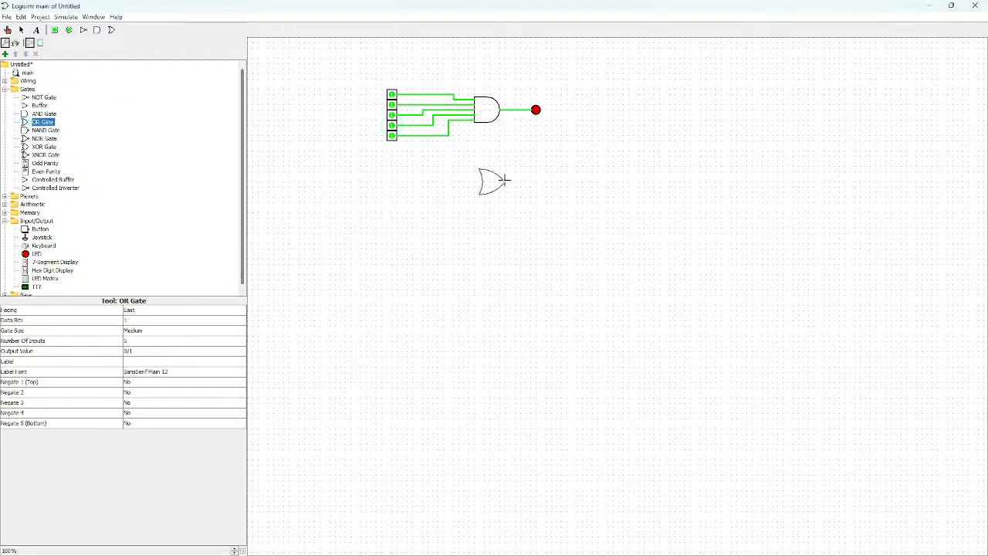
pyautogui.click(500, 171)
pyautogui.click(569, 203)
# - Duplicate the AND gate's five input pins and place the copies in a column in front of the OR gate
pyautogui.moveTo(386, 91); pyautogui.dragTo(404, 153)
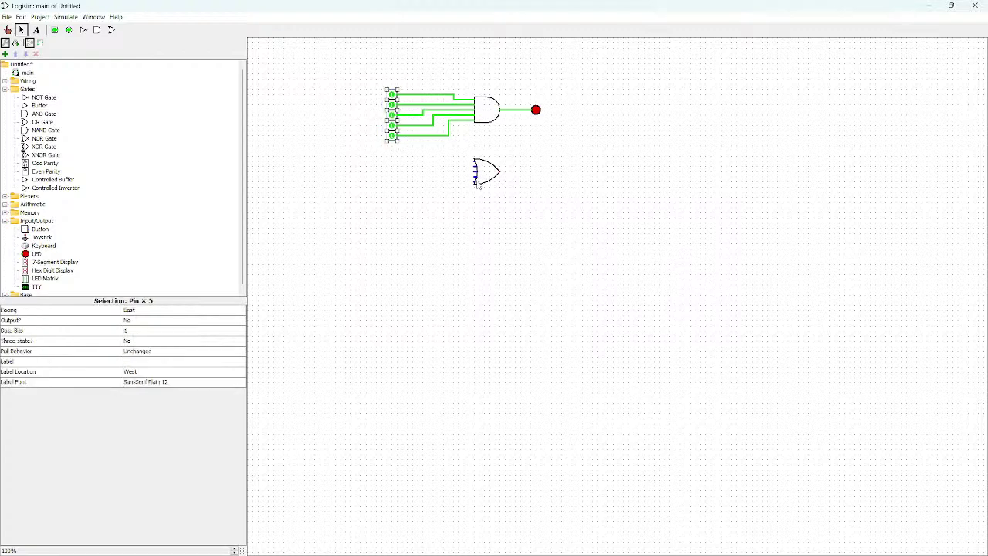
pyautogui.click(464, 223)
pyautogui.moveTo(474, 199); pyautogui.dragTo(393, 157)
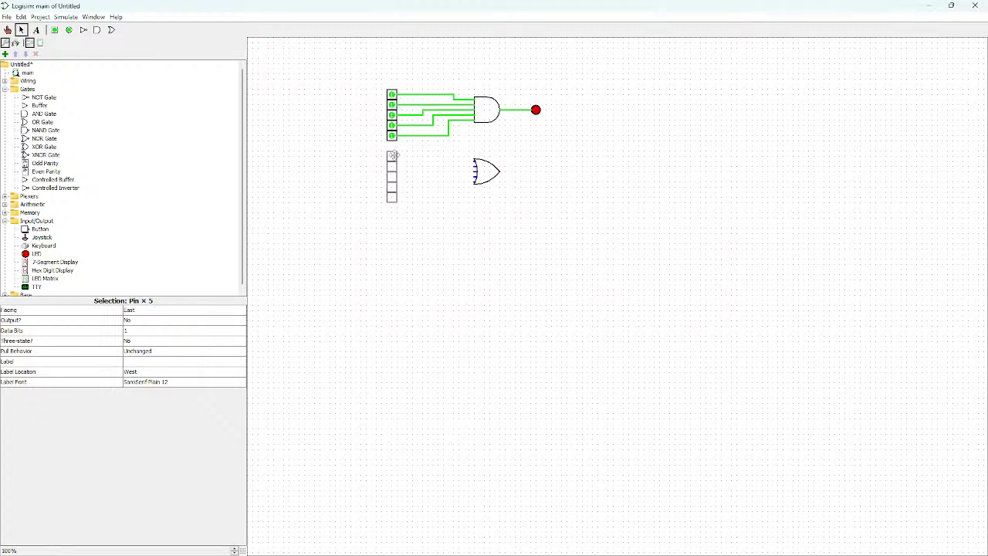
# - Wire the five copied pins to the five inputs of the OR gate
pyautogui.click(454, 174)
pyautogui.moveTo(474, 162)
pyautogui.mouseDown()
pyautogui.moveTo(407, 156)
pyautogui.moveTo(475, 166)
pyautogui.mouseUp()
pyautogui.moveTo(401, 179); pyautogui.dragTo(475, 177)
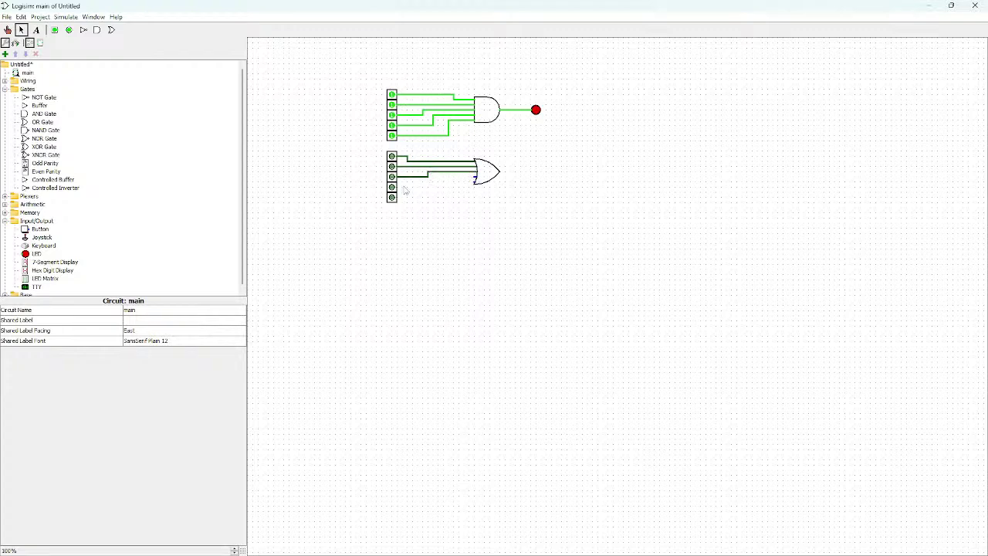
pyautogui.moveTo(399, 192); pyautogui.dragTo(474, 179)
pyautogui.moveTo(403, 200); pyautogui.dragTo(474, 183)
# - Place an LED to the right of the OR gate and wire the gate's output to it
pyautogui.click(37, 254)
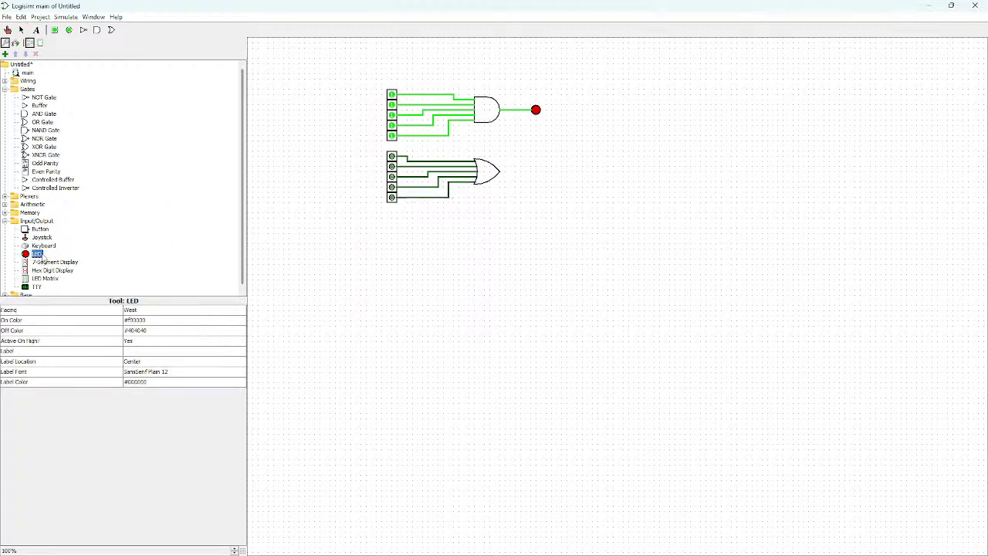
pyautogui.click(545, 172)
pyautogui.moveTo(500, 171); pyautogui.dragTo(541, 171)
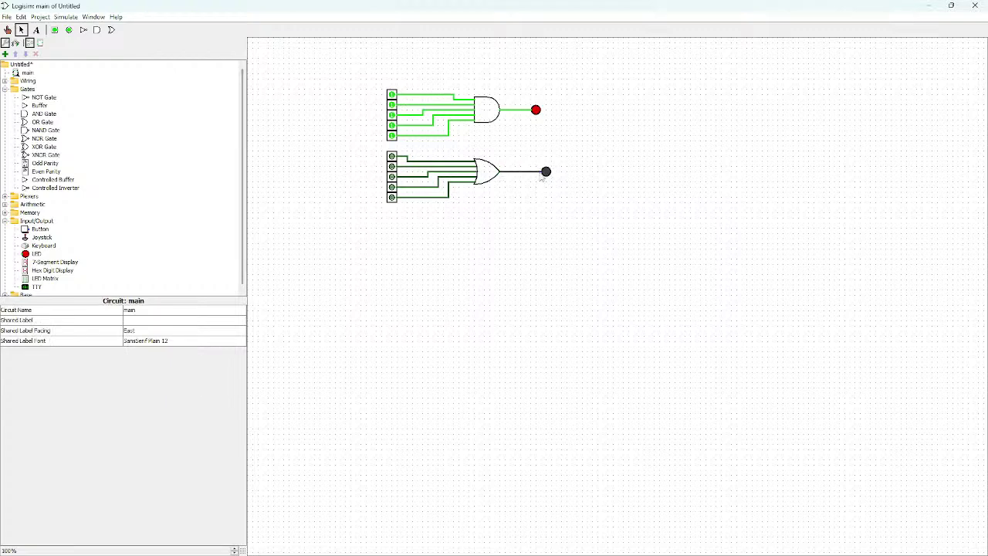
# - Test the OR gate by switching its five input pins to 1 one after another, and back to 0 in reverse order
pyautogui.click(8, 32)
pyautogui.click(392, 157)
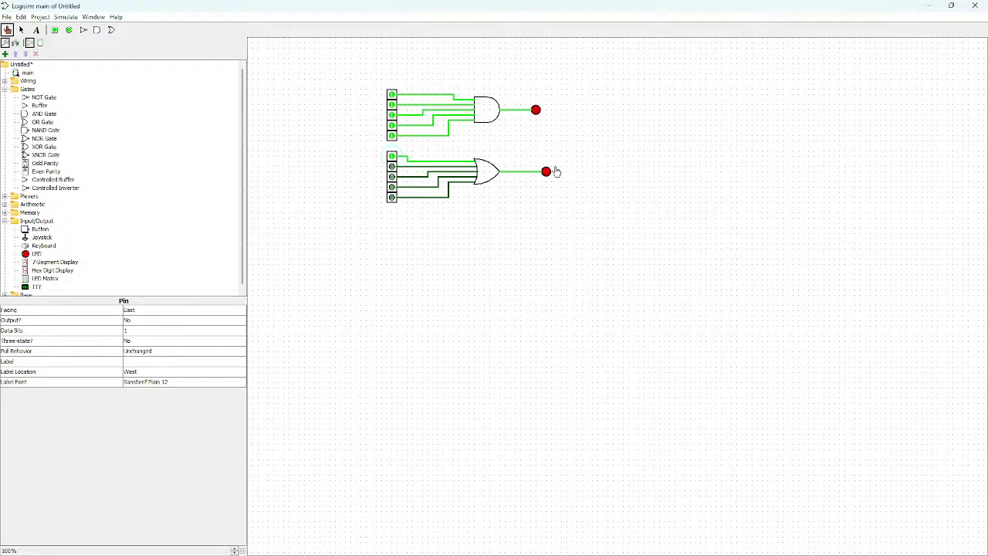
pyautogui.click(392, 167)
pyautogui.click(391, 176)
pyautogui.click(392, 187)
pyautogui.click(391, 196)
pyautogui.click(391, 197)
pyautogui.click(391, 186)
pyautogui.click(391, 177)
pyautogui.click(391, 167)
pyautogui.click(391, 156)
# - Place a NAND gate to the right of the AND circuit and paste a column of five input pins in front of it
pyautogui.click(43, 130)
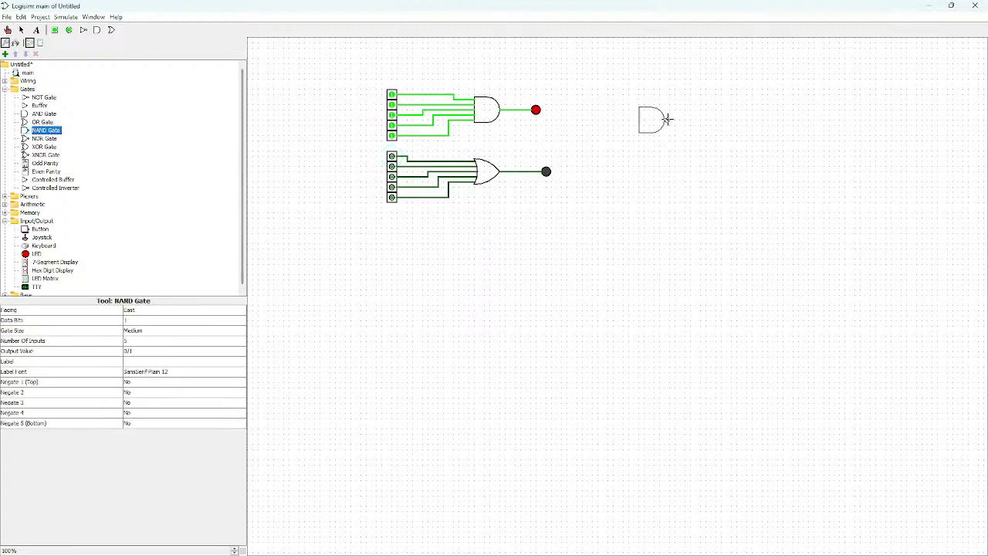
pyautogui.click(664, 115)
pyautogui.click(673, 119)
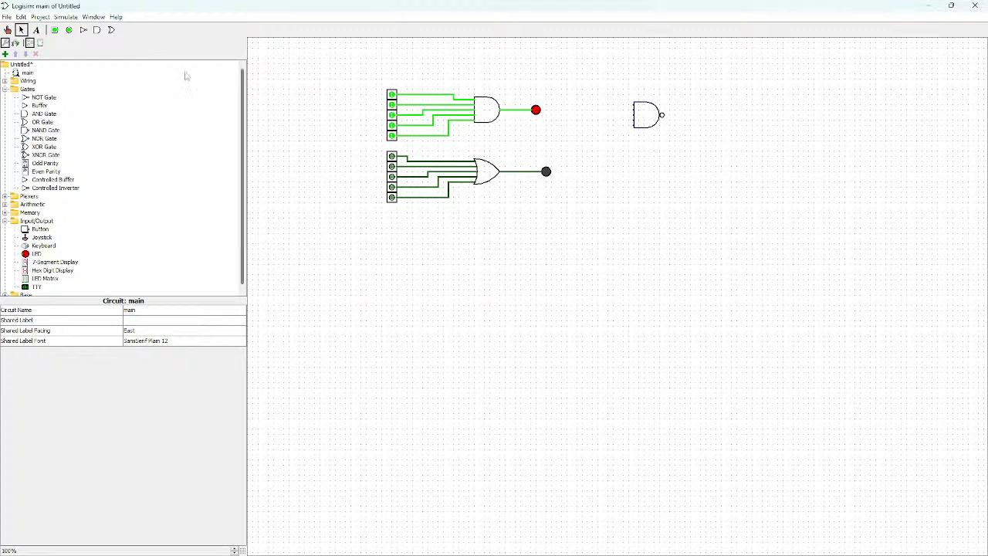
pyautogui.hotkey('ctrl', 'v')
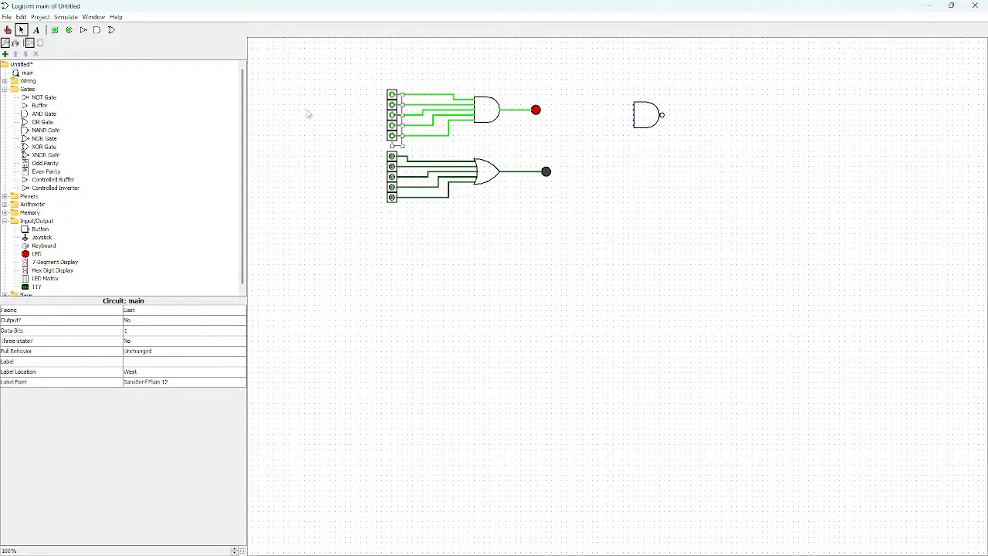
pyautogui.moveTo(392, 97); pyautogui.dragTo(598, 100)
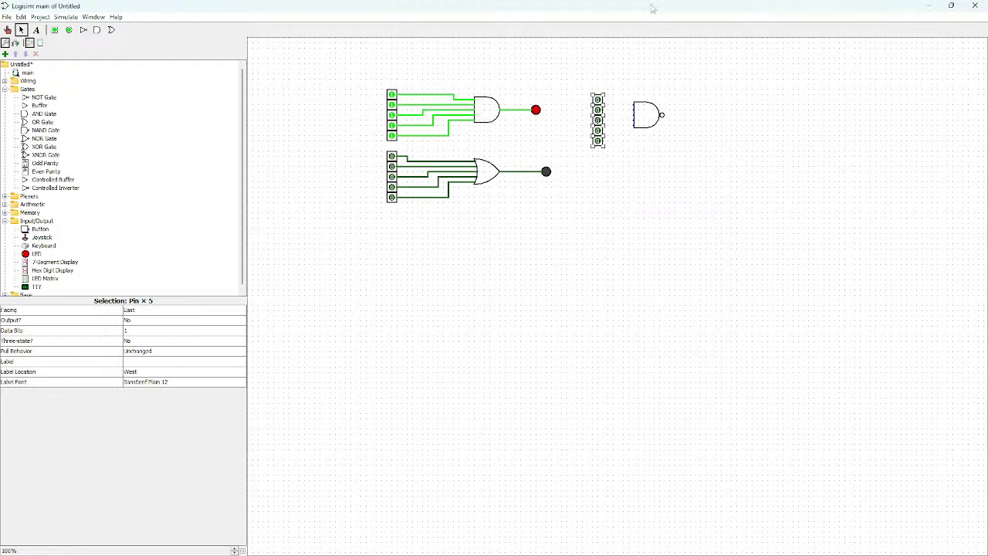
# - Wire the five pins to the NAND gate's inputs and connect its output to a new LED
pyautogui.moveTo(607, 101); pyautogui.dragTo(635, 117)
pyautogui.moveTo(607, 130); pyautogui.dragTo(641, 133)
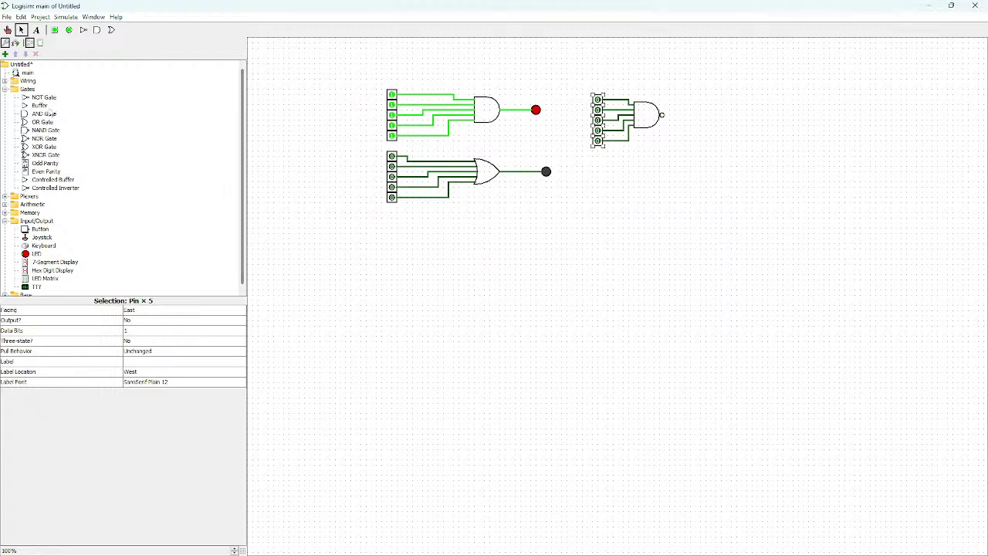
pyautogui.click(34, 254)
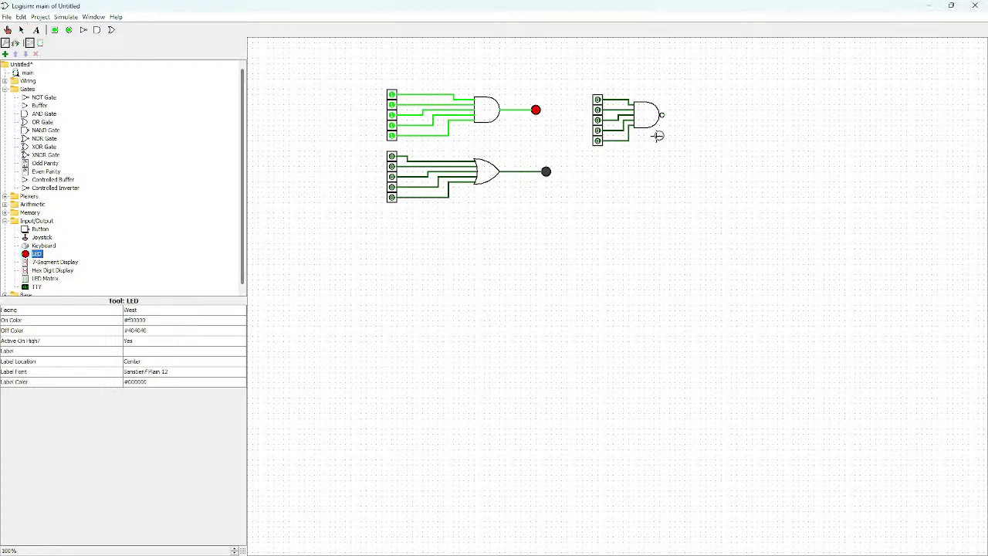
pyautogui.click(689, 115)
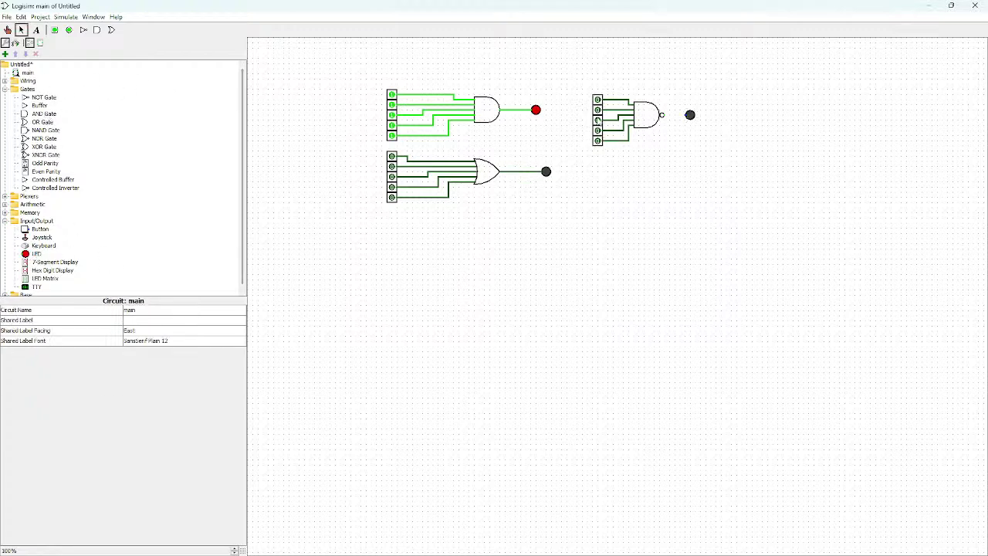
pyautogui.moveTo(663, 115); pyautogui.dragTo(683, 116)
# - Test the NAND gate by switching its input pins one by one until all five are at 1
pyautogui.click(597, 100)
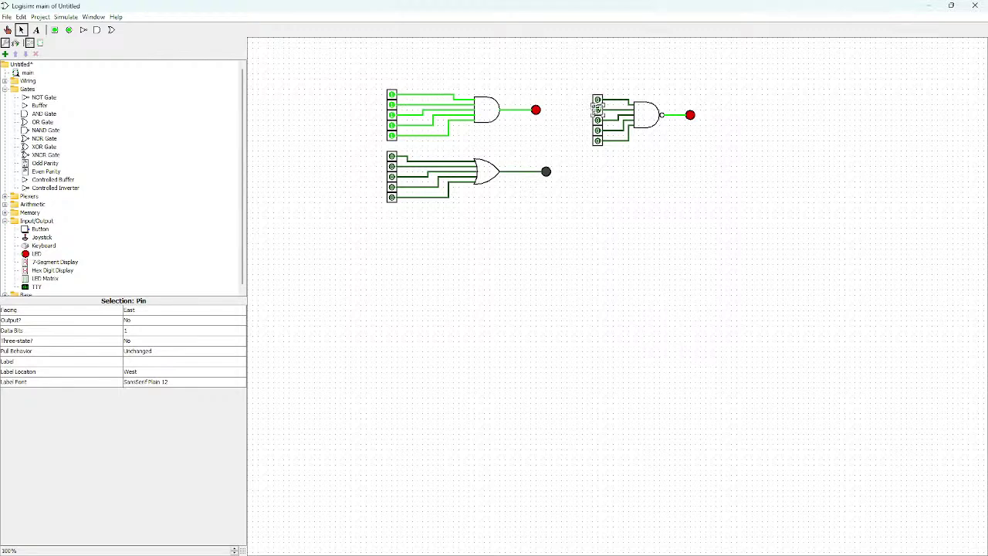
pyautogui.click(8, 30)
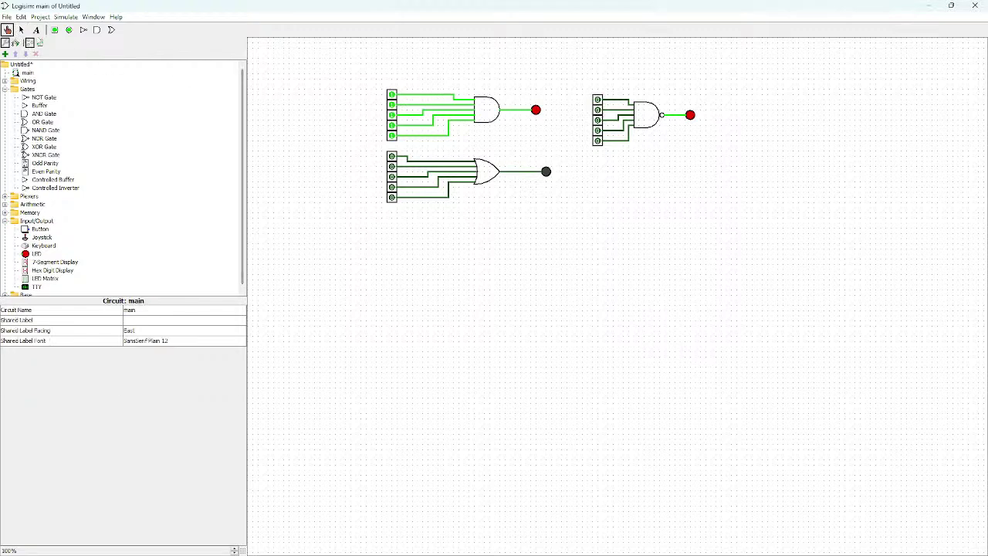
pyautogui.click(596, 100)
pyautogui.click(597, 110)
pyautogui.click(597, 120)
pyautogui.click(597, 130)
pyautogui.click(596, 130)
pyautogui.click(596, 141)
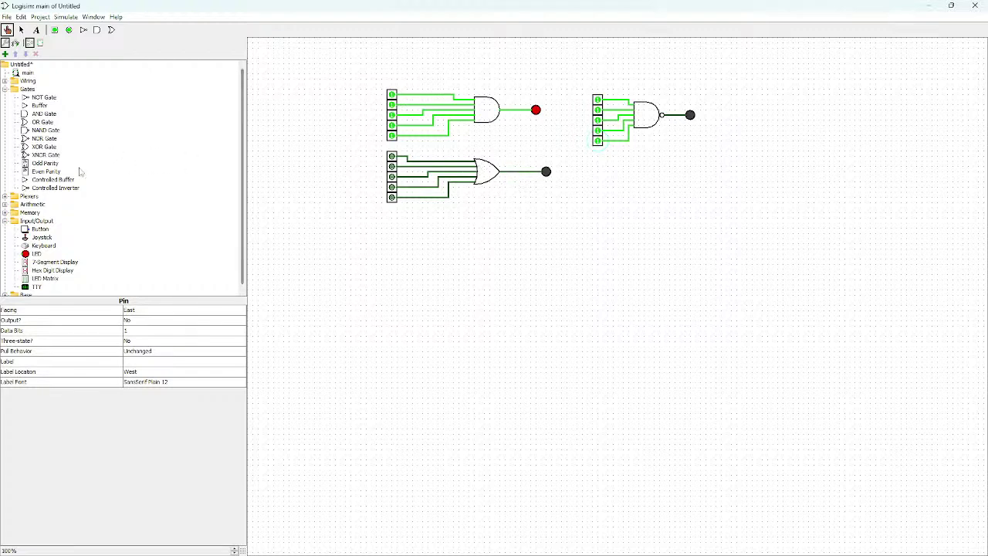
# - Place an XOR gate below the OR gate and put a duplicated column of five input pins in front of it
pyautogui.click(43, 146)
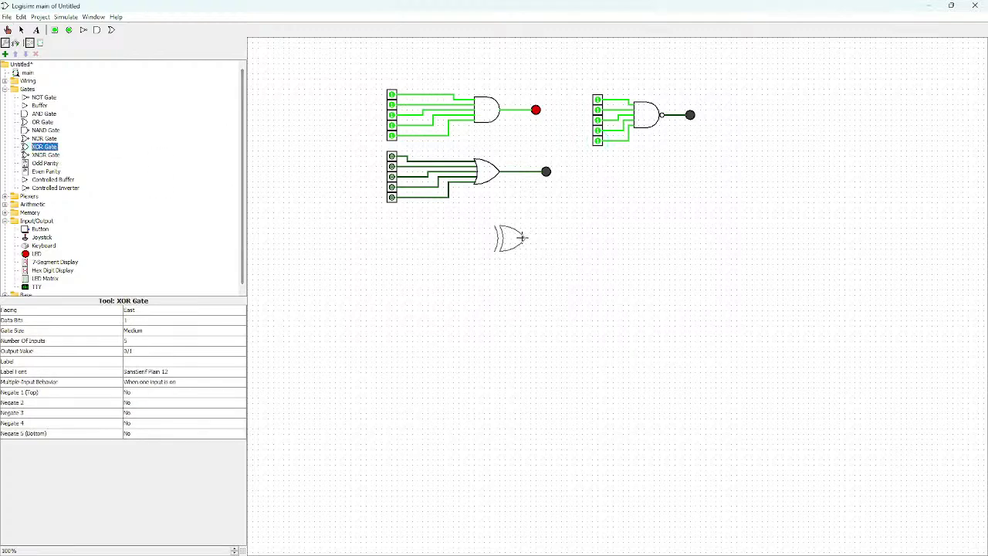
pyautogui.click(515, 238)
pyautogui.moveTo(378, 86)
pyautogui.mouseDown()
pyautogui.moveTo(440, 246)
pyautogui.moveTo(425, 238)
pyautogui.moveTo(450, 230)
pyautogui.moveTo(437, 224)
pyautogui.moveTo(483, 234)
pyautogui.moveTo(447, 248)
pyautogui.moveTo(485, 241)
pyautogui.moveTo(453, 261)
pyautogui.moveTo(484, 245)
pyautogui.mouseUp()
pyautogui.hotkey('ctrl', 'd')
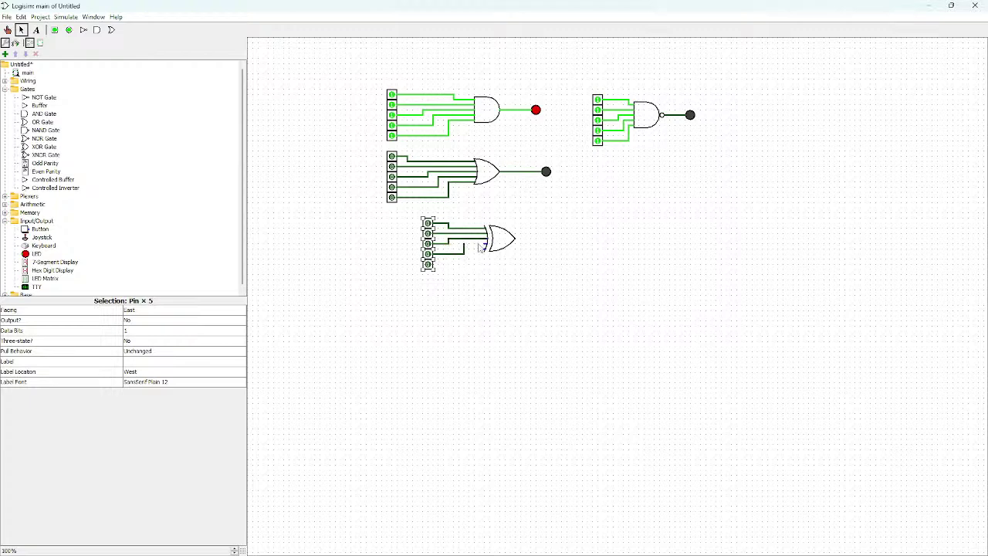
# - Wire the five pins to the XOR gate's inputs and connect its output to a new LED
pyautogui.moveTo(434, 265); pyautogui.dragTo(479, 256)
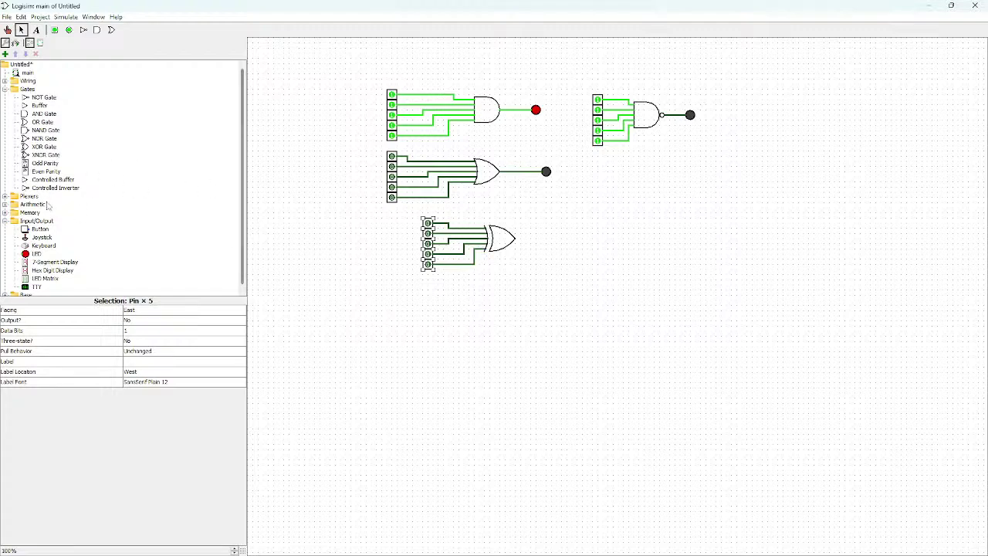
pyautogui.click(36, 253)
pyautogui.click(544, 238)
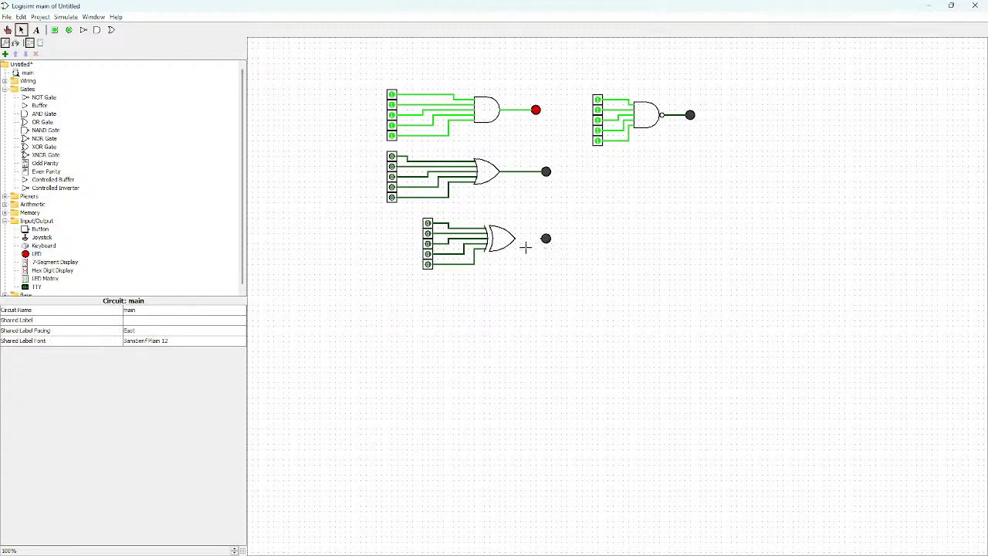
pyautogui.moveTo(516, 239); pyautogui.dragTo(546, 238)
# - Test the XOR gate by toggling its first three input pins singly and in pairs
pyautogui.click(8, 29)
pyautogui.click(428, 223)
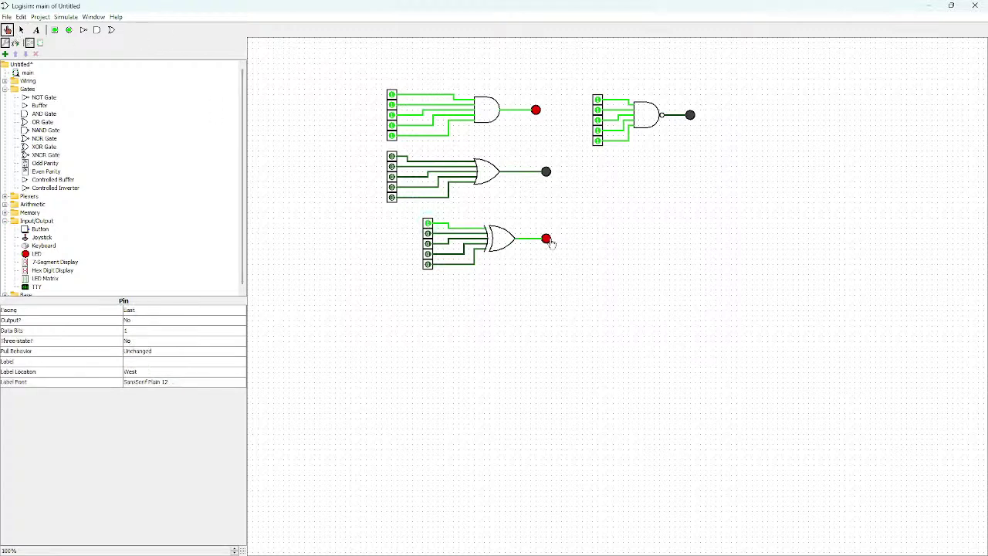
pyautogui.click(429, 234)
pyautogui.click(429, 233)
pyautogui.click(429, 244)
pyautogui.click(429, 244)
pyautogui.click(427, 224)
pyautogui.click(428, 244)
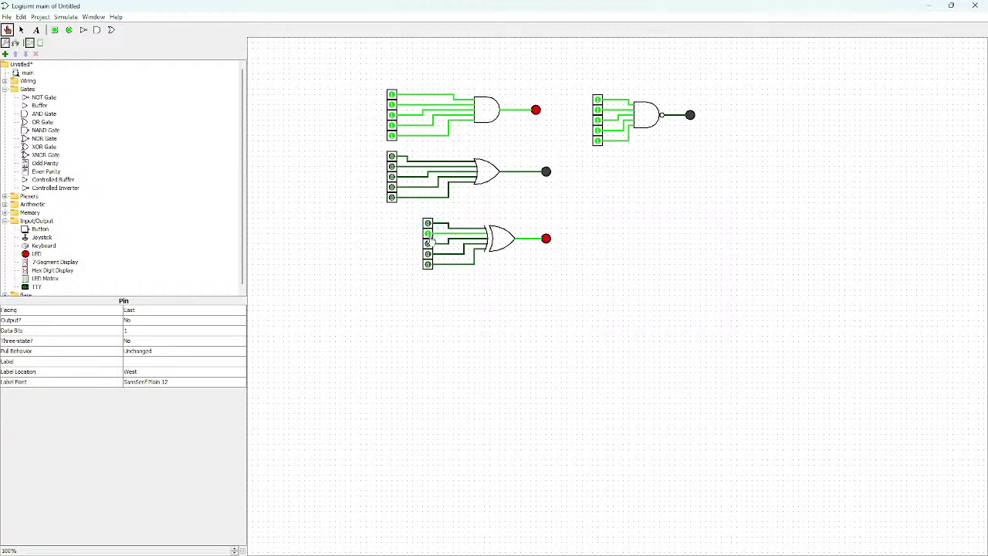
# - Continue testing the XOR gate with its lower input pins, leaving only the fourth pin at 1
pyautogui.click(427, 243)
pyautogui.click(428, 253)
pyautogui.click(427, 253)
pyautogui.click(427, 253)
pyautogui.click(430, 255)
pyautogui.click(429, 265)
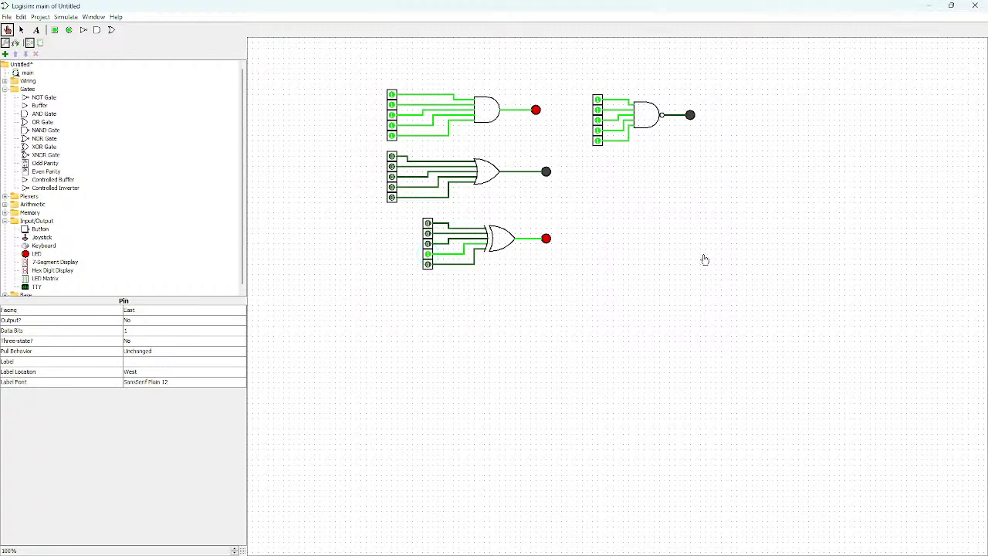
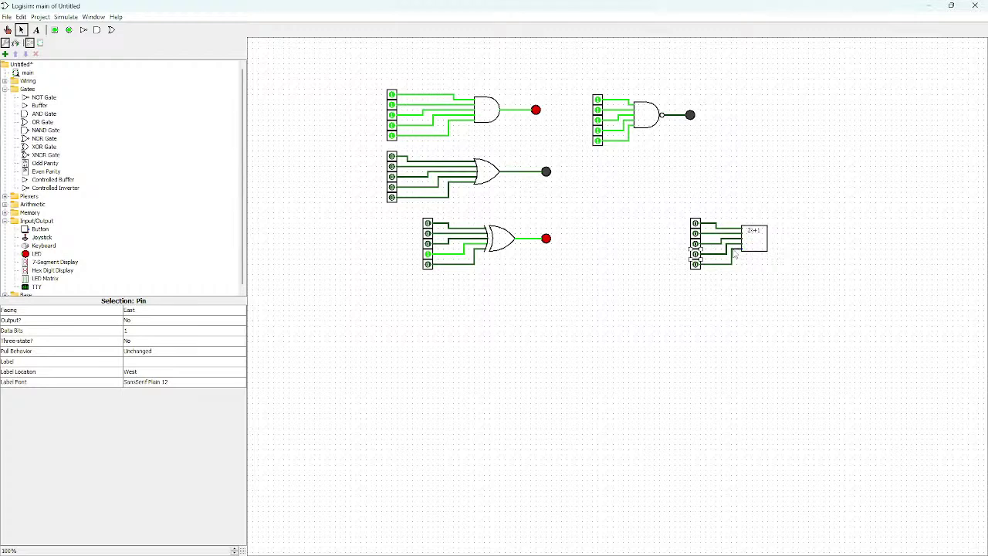
# - Place an LED to the right of the Odd Parity gate and wire the gate's output to it
pyautogui.click(577, 260)
pyautogui.click(37, 254)
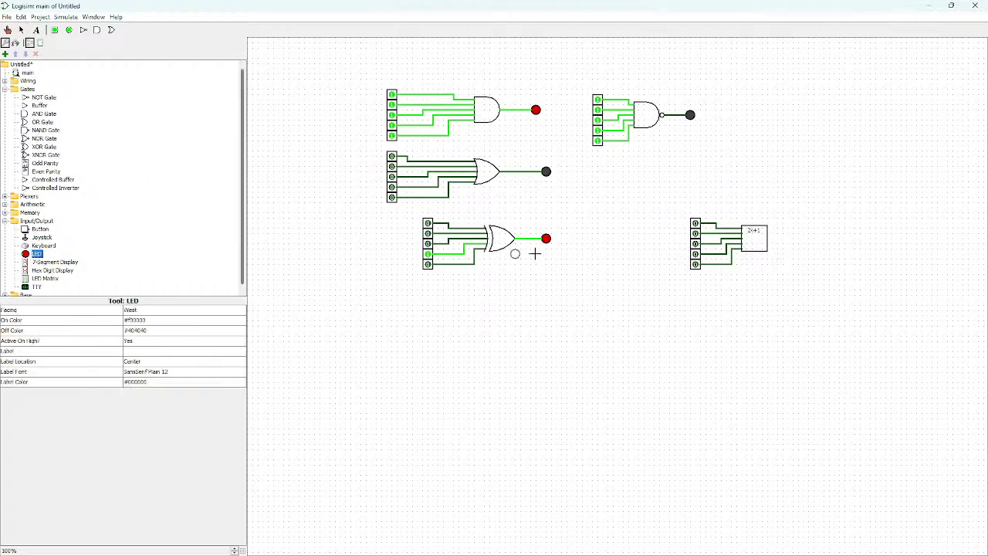
pyautogui.click(793, 239)
pyautogui.click(796, 267)
pyautogui.moveTo(769, 240); pyautogui.dragTo(791, 238)
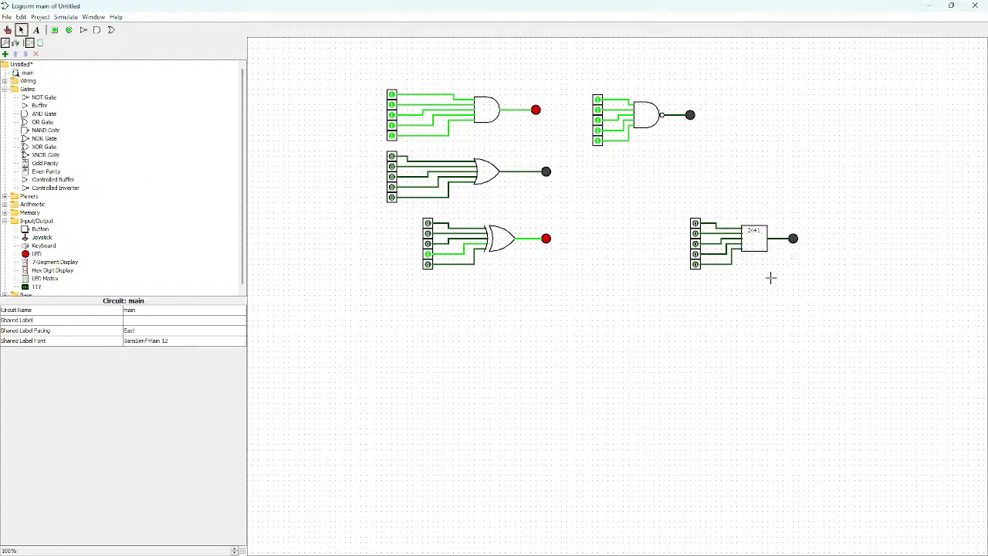
# - Test the Odd Parity gate by switching its first two input pins to 1
pyautogui.click(7, 29)
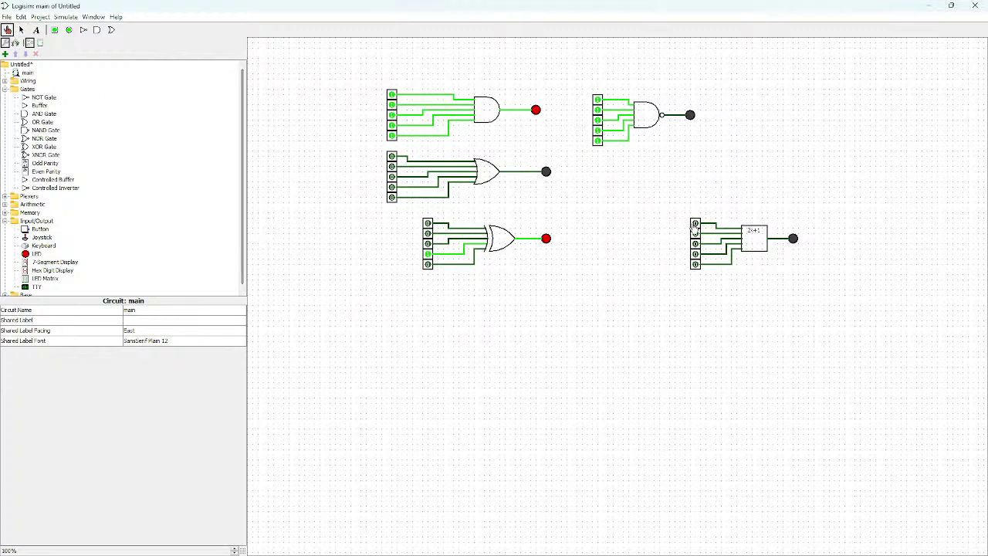
pyautogui.click(695, 223)
pyautogui.click(695, 234)
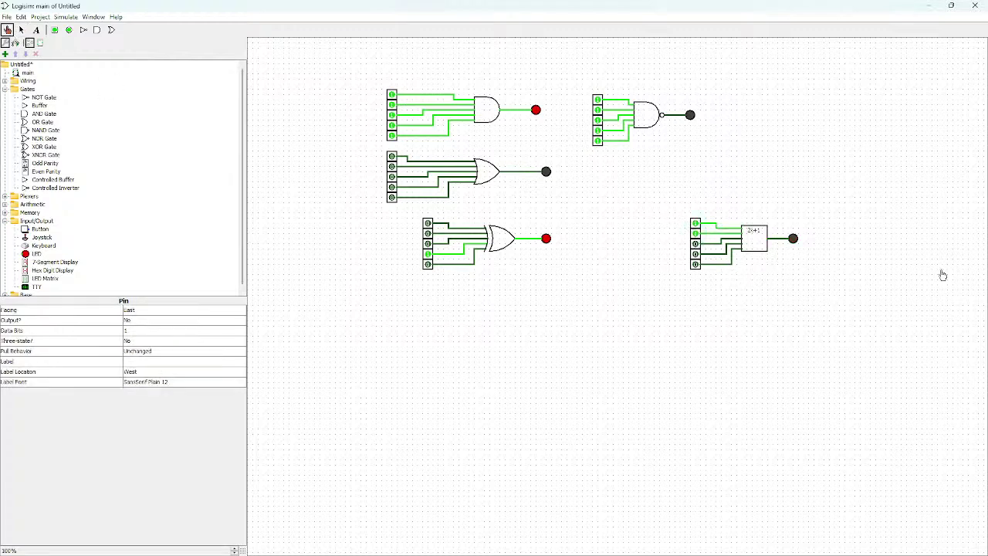
# - Continue testing the Odd Parity gate by switching its third, fourth and fifth input pins to 1
pyautogui.click(695, 244)
pyautogui.click(695, 254)
pyautogui.click(695, 264)
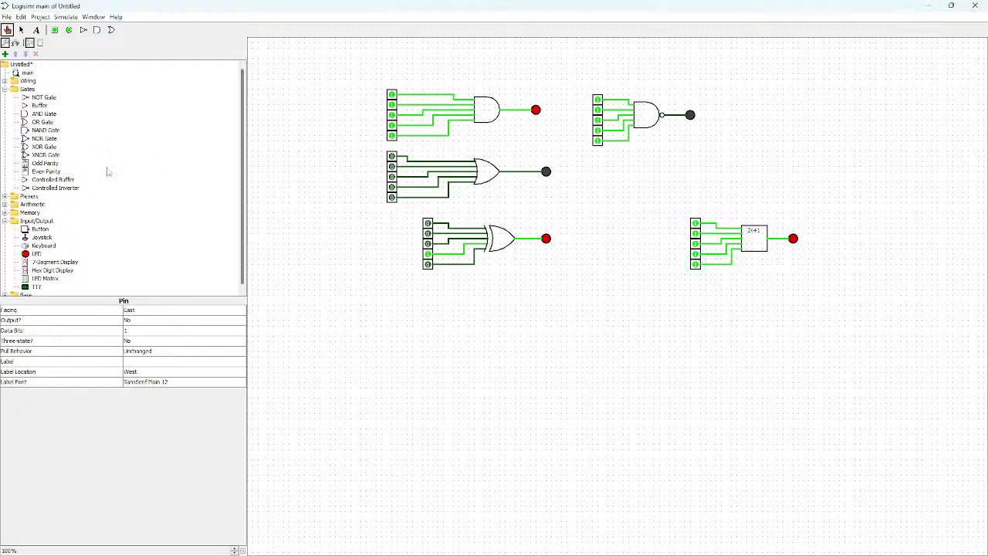
# - Place an Even Parity gate below the Odd Parity gate and wire a pasted column of five input pins to it
pyautogui.click(47, 171)
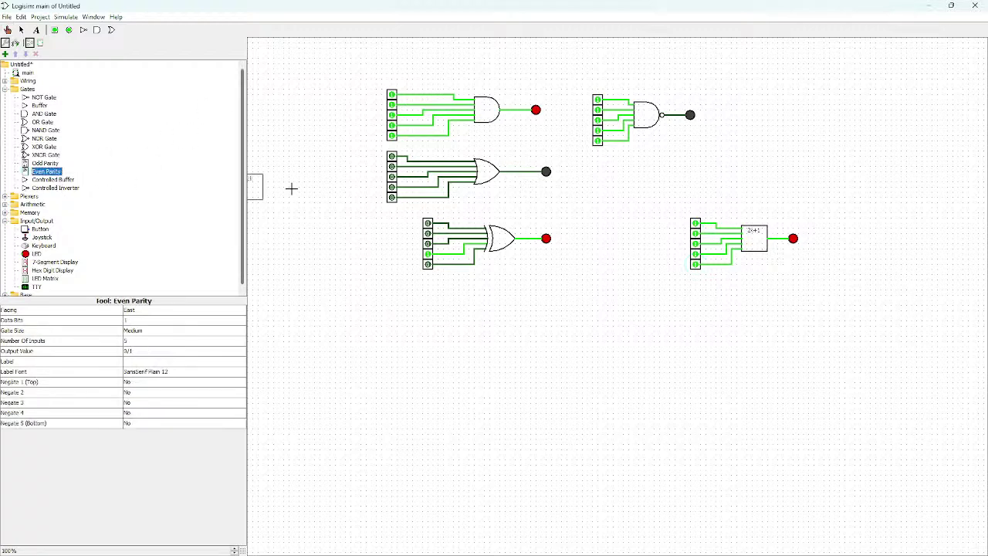
pyautogui.click(769, 304)
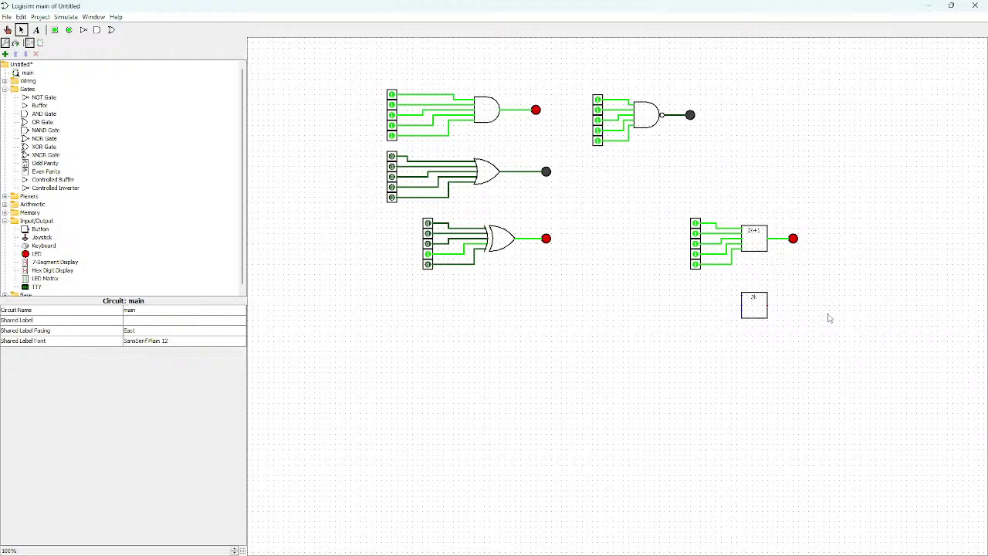
pyautogui.hotkey('ctrl', 'v')
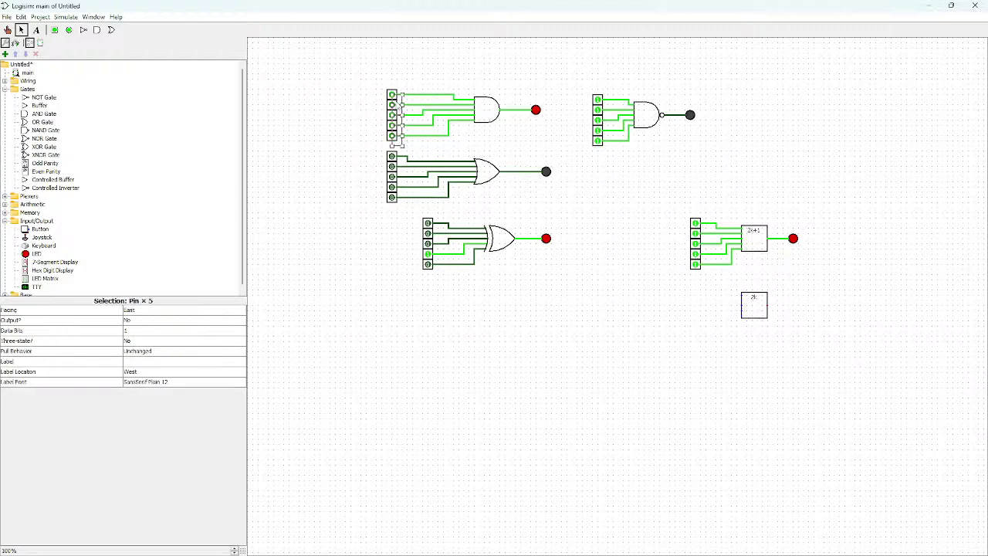
pyautogui.moveTo(395, 116)
pyautogui.mouseDown()
pyautogui.moveTo(722, 319)
pyautogui.moveTo(717, 293)
pyautogui.moveTo(719, 305)
pyautogui.moveTo(743, 308)
pyautogui.moveTo(735, 328)
pyautogui.moveTo(741, 322)
pyautogui.mouseUp()
pyautogui.click(727, 319)
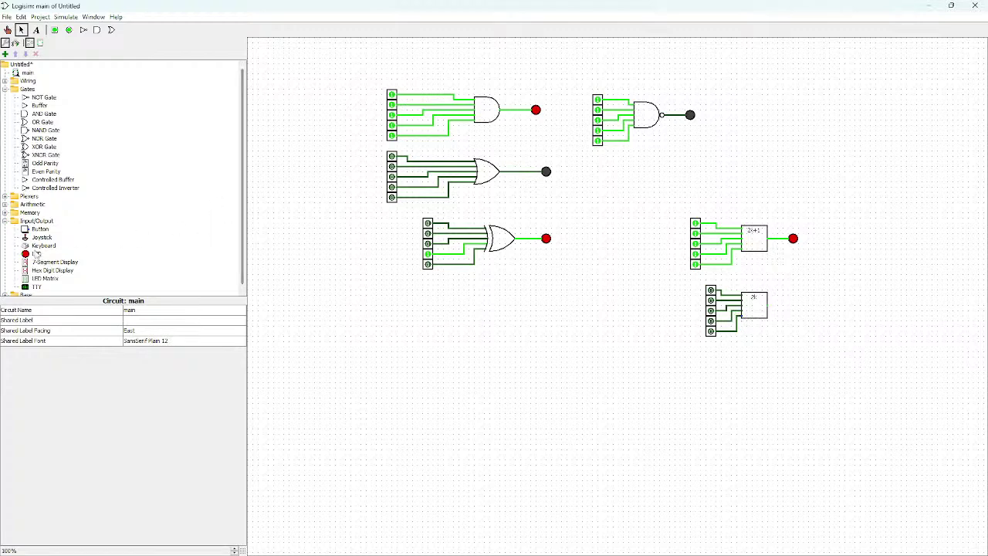
# - Place an LED beside the Even Parity gate and wire the gate's output to it
pyautogui.click(37, 253)
pyautogui.click(798, 304)
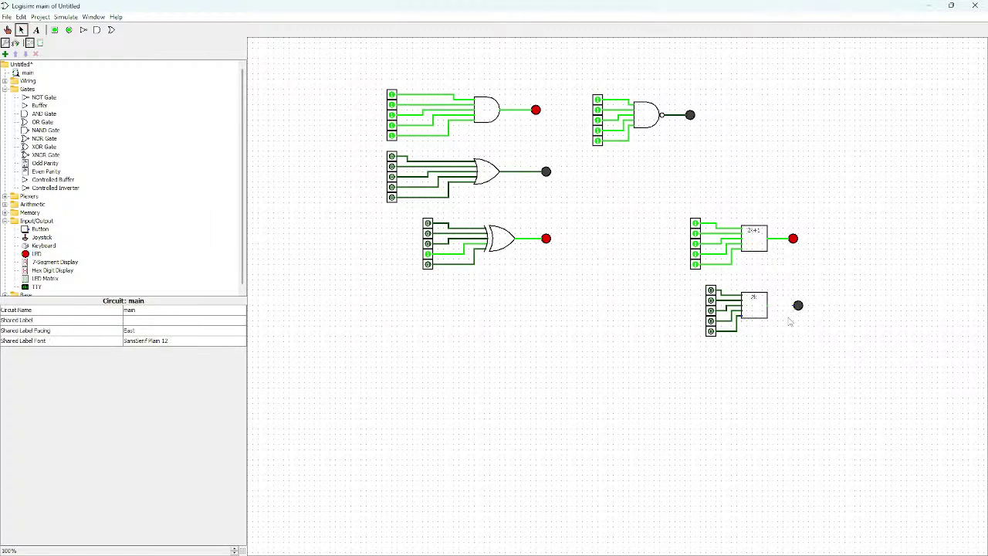
pyautogui.moveTo(768, 306); pyautogui.dragTo(798, 306)
# - Test the Even Parity gate by switching its first four input pins to 1
pyautogui.click(7, 30)
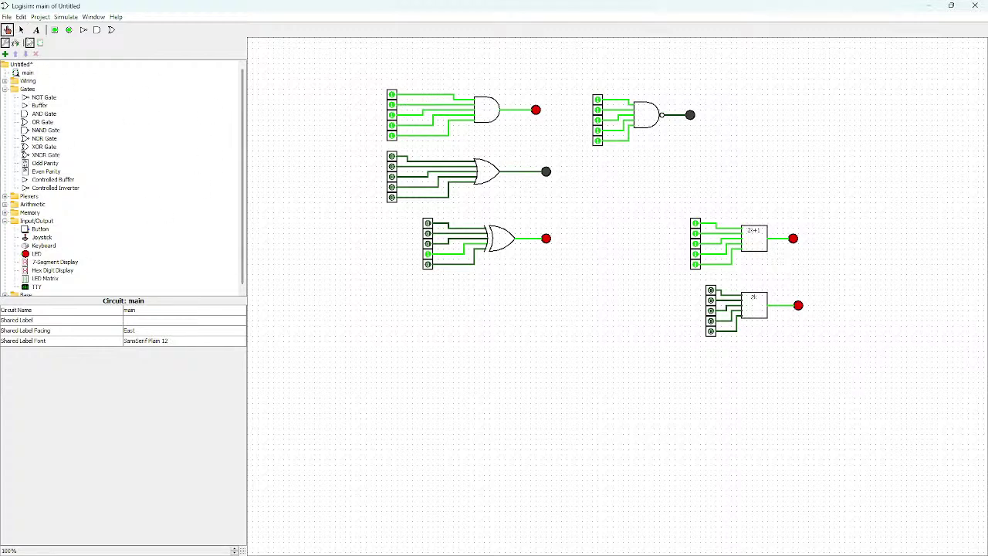
pyautogui.click(710, 290)
pyautogui.click(711, 310)
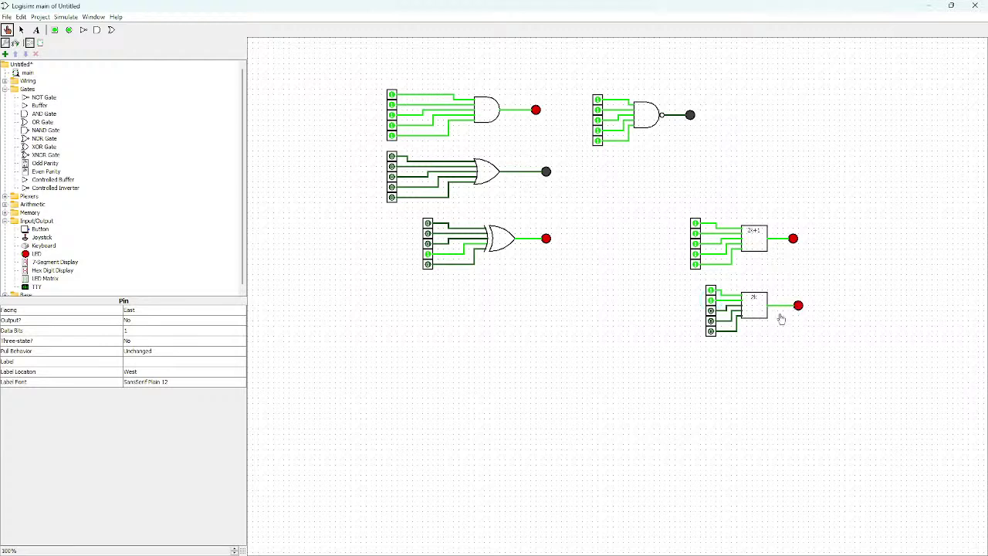
pyautogui.click(711, 313)
pyautogui.click(711, 320)
# - Place a Register from the Memory components in the empty area below the XOR gate
pyautogui.scroll(-1, 76, 256)
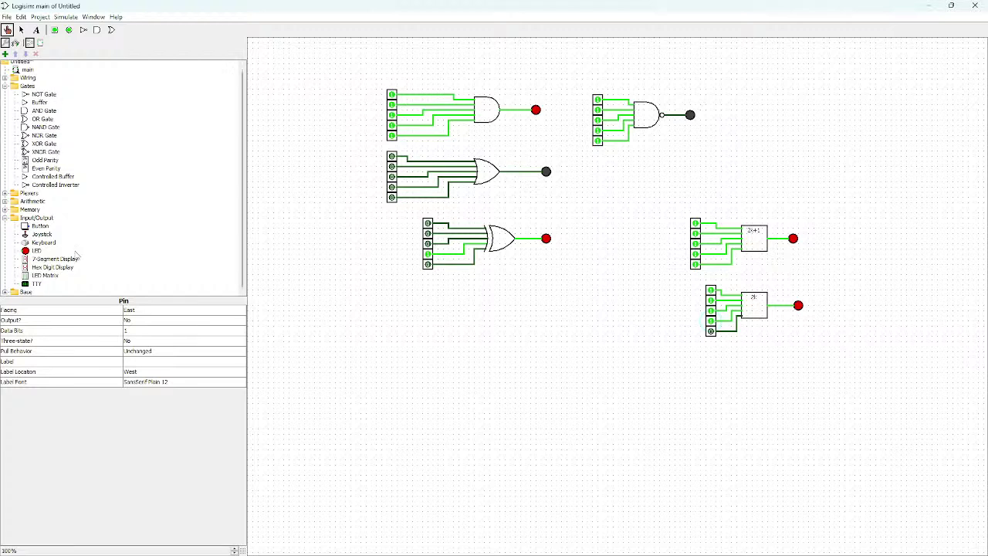
pyautogui.click(5, 210)
pyautogui.scroll(-3, 39, 261)
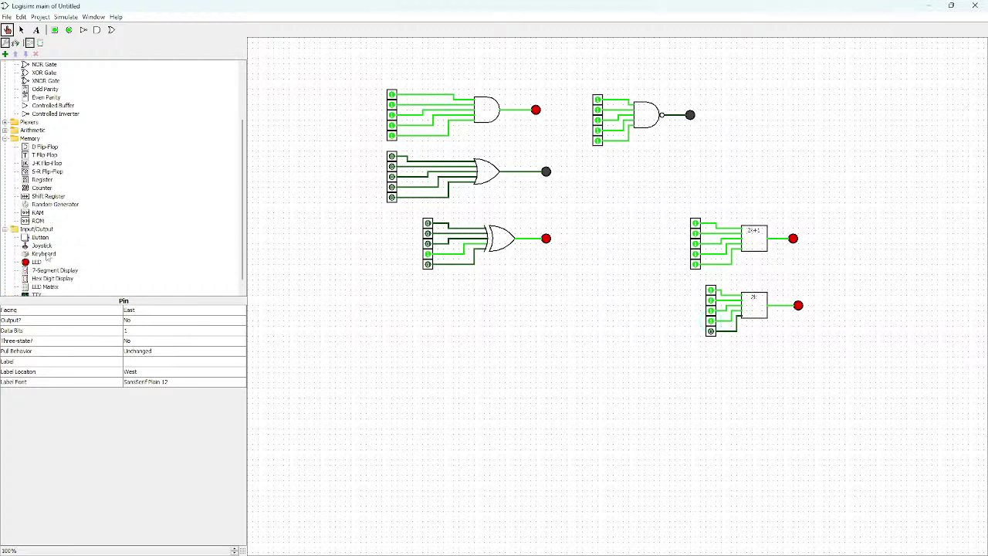
pyautogui.click(44, 196)
pyautogui.click(502, 357)
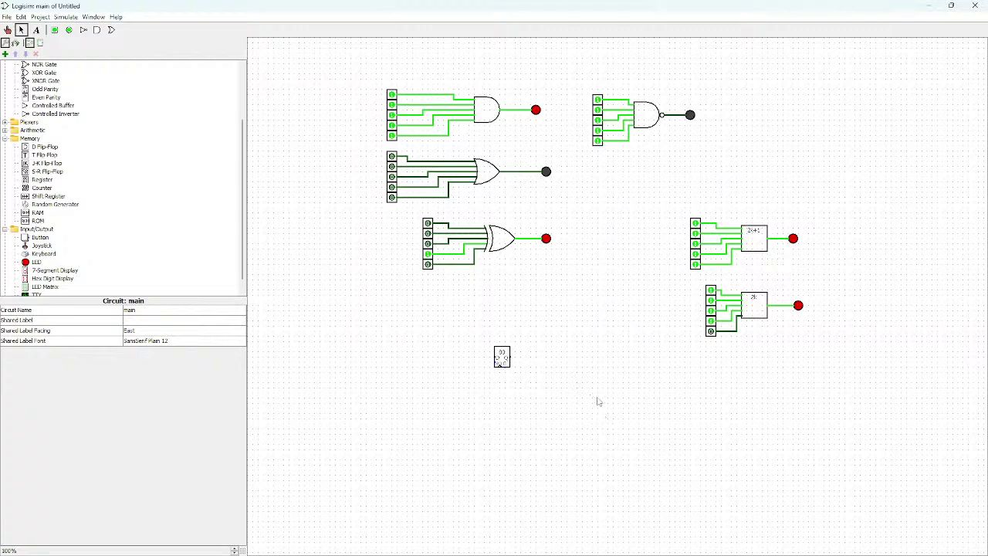
# - Add an input pin beside the register, wire it to the data input and set its data bits to 8
pyautogui.scroll(3, 80, 170)
pyautogui.click(501, 357)
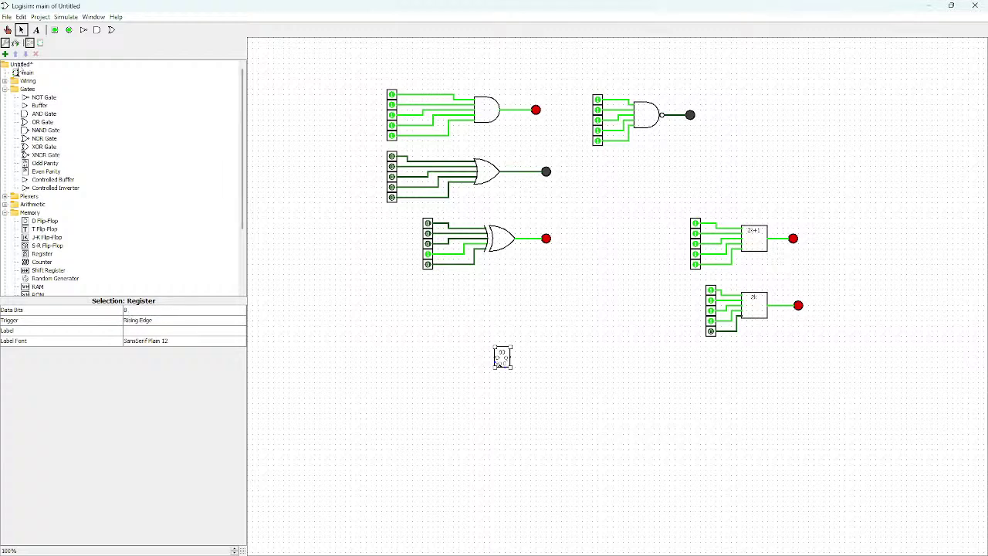
pyautogui.click(54, 30)
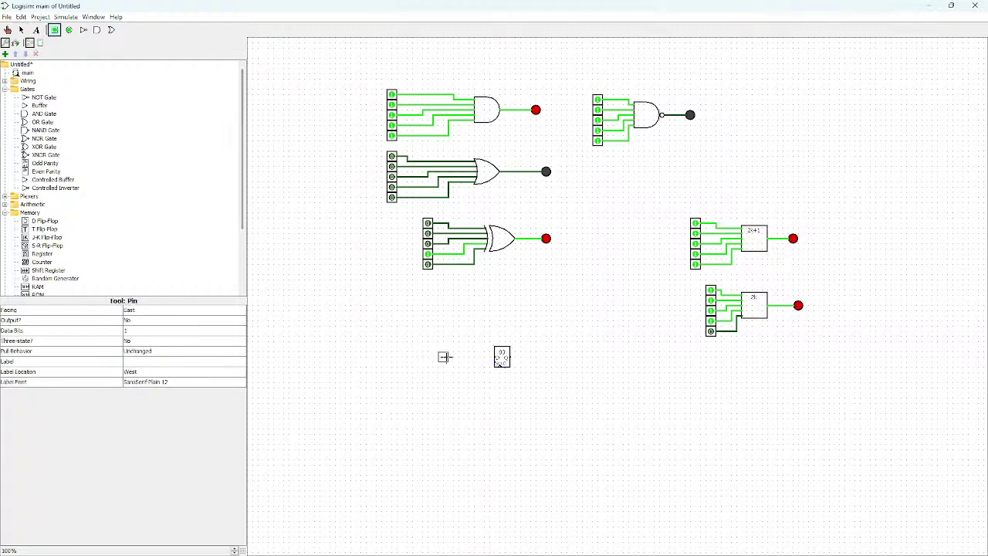
pyautogui.click(443, 357)
pyautogui.moveTo(496, 358); pyautogui.dragTo(449, 357)
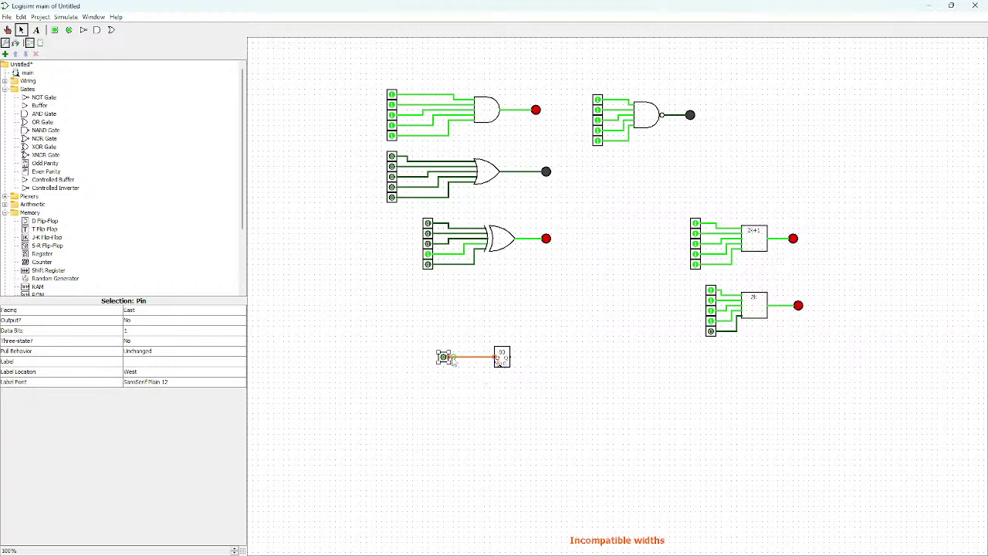
pyautogui.click(137, 332)
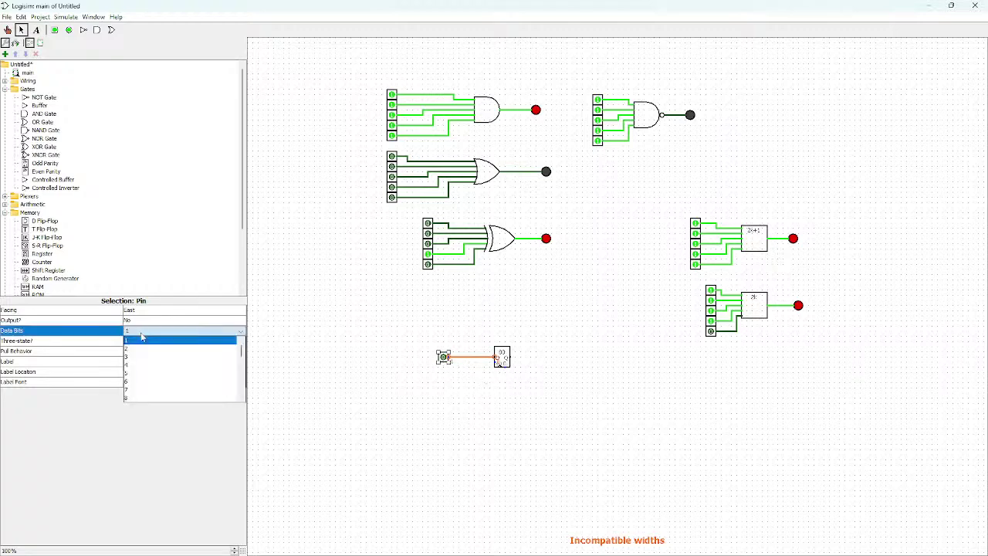
pyautogui.click(150, 397)
pyautogui.click(502, 435)
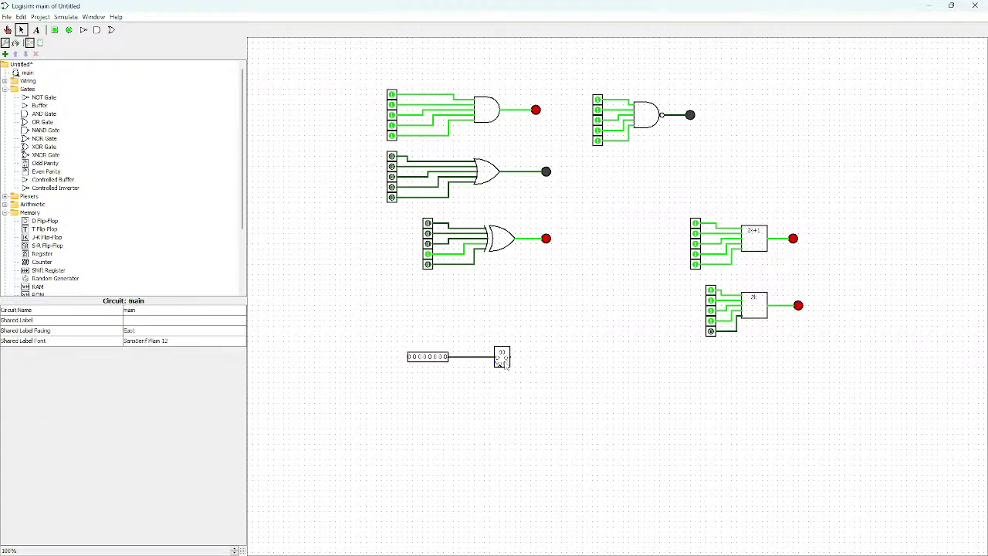
# - Place an LED Matrix to the right of the register and set its matrix columns to 8
pyautogui.scroll(-3, 56, 251)
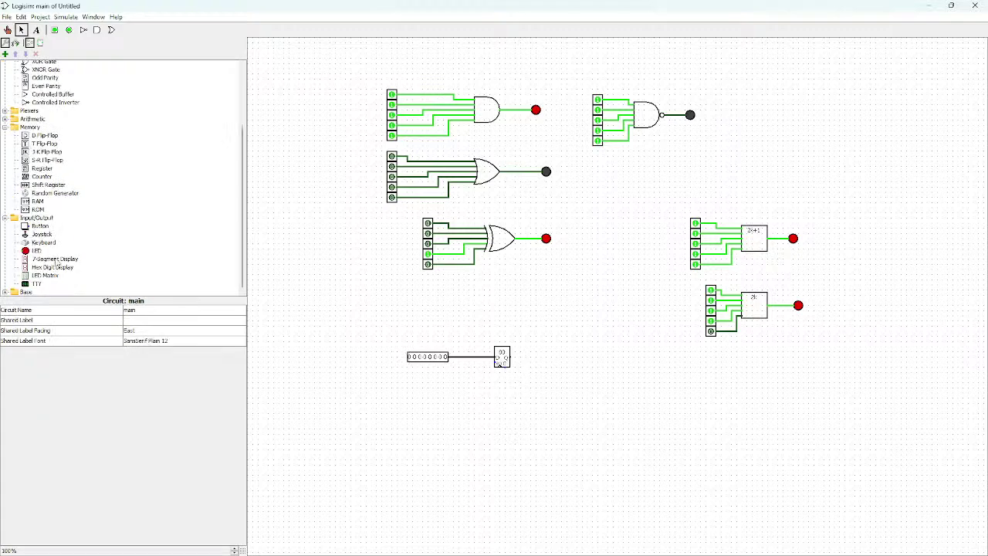
pyautogui.click(42, 276)
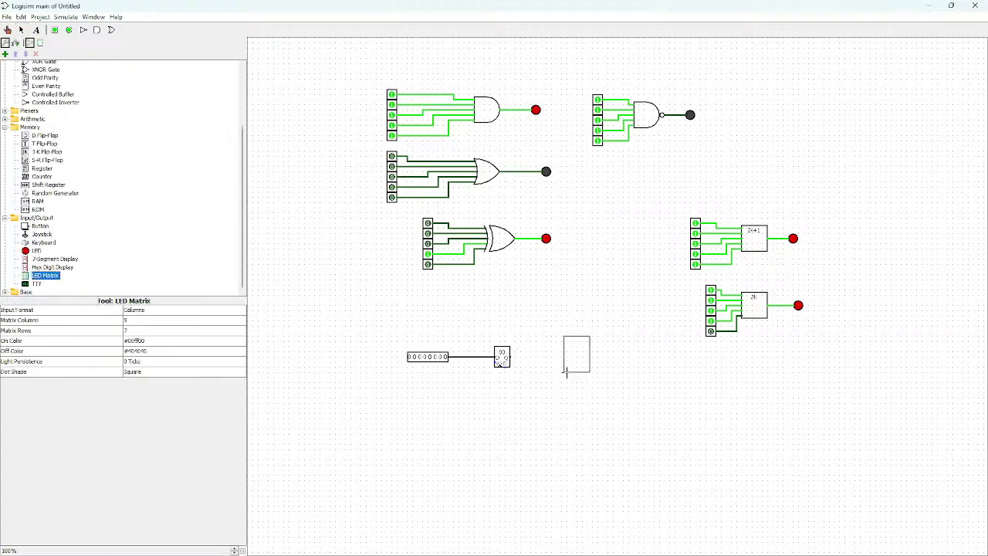
pyautogui.click(586, 369)
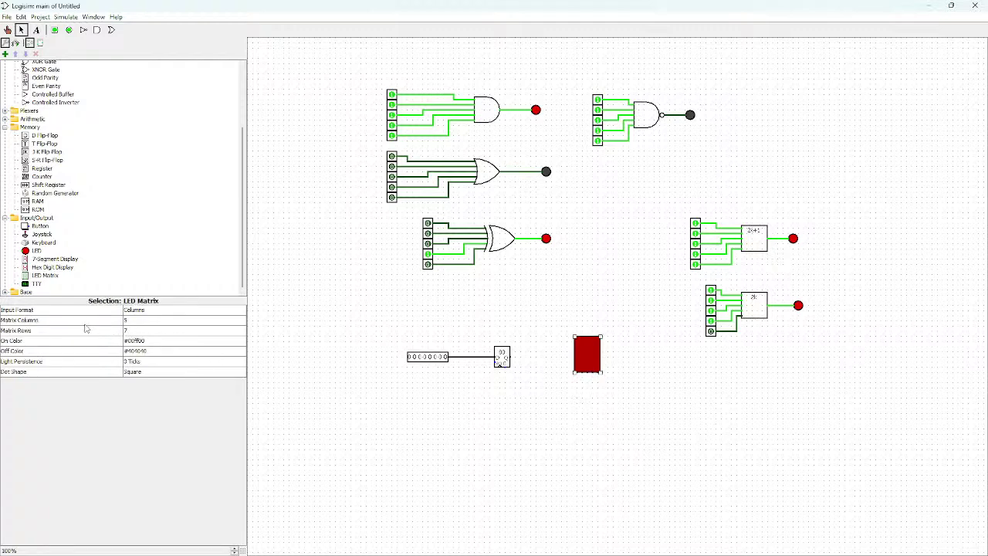
pyautogui.click(143, 320)
pyautogui.click(180, 361)
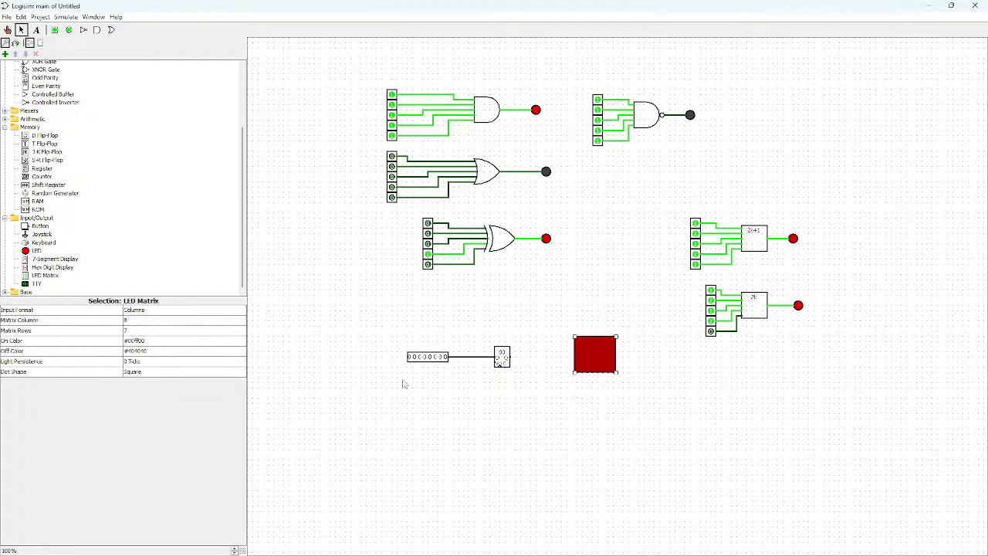
# - Set the LED matrix to 1 row and change its input format to Rows
pyautogui.click(403, 384)
pyautogui.click(589, 355)
pyautogui.click(185, 331)
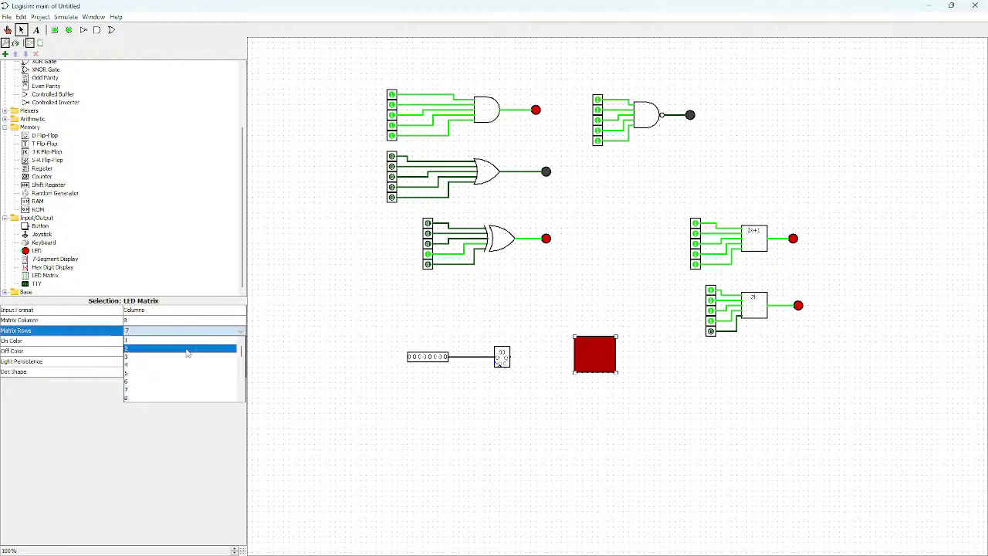
pyautogui.scroll(2, 185, 352)
pyautogui.click(185, 340)
pyautogui.click(502, 413)
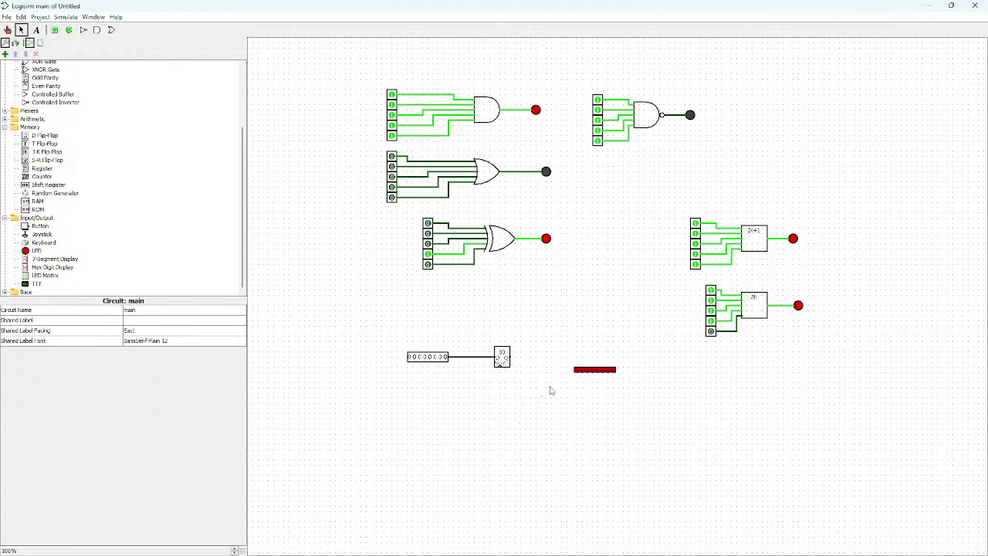
pyautogui.click(603, 372)
pyautogui.click(142, 313)
pyautogui.click(141, 325)
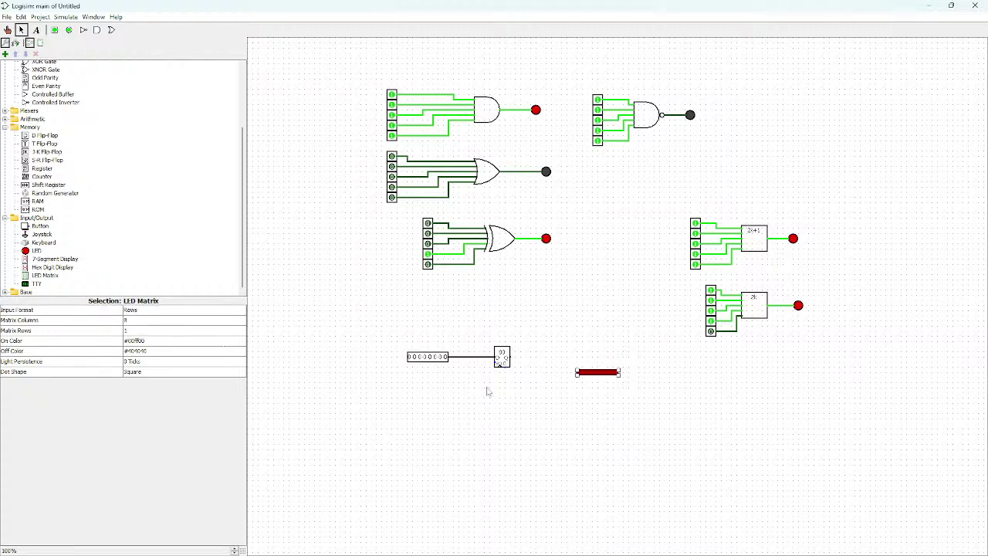
# - Move the LED matrix level with the register and connect it to the register's output
pyautogui.click(608, 380)
pyautogui.moveTo(587, 375); pyautogui.dragTo(557, 357)
pyautogui.click(566, 385)
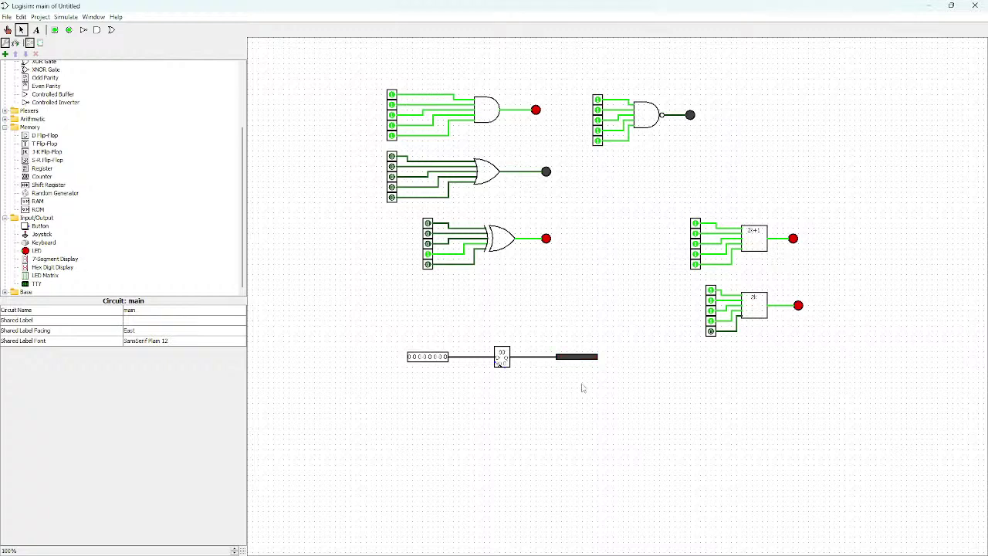
# - Try the LED matrix with 7 columns and restore it to 8 columns
pyautogui.click(571, 360)
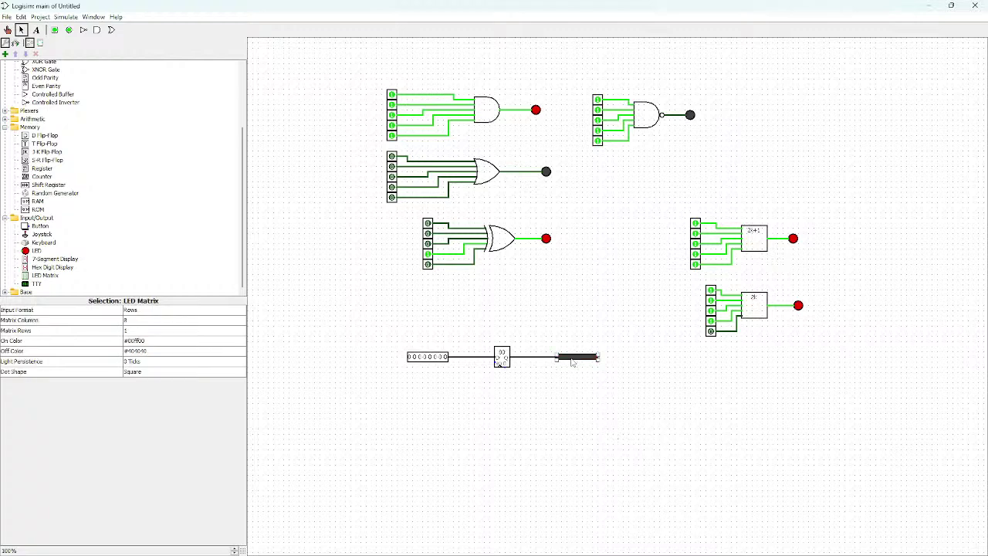
pyautogui.click(134, 321)
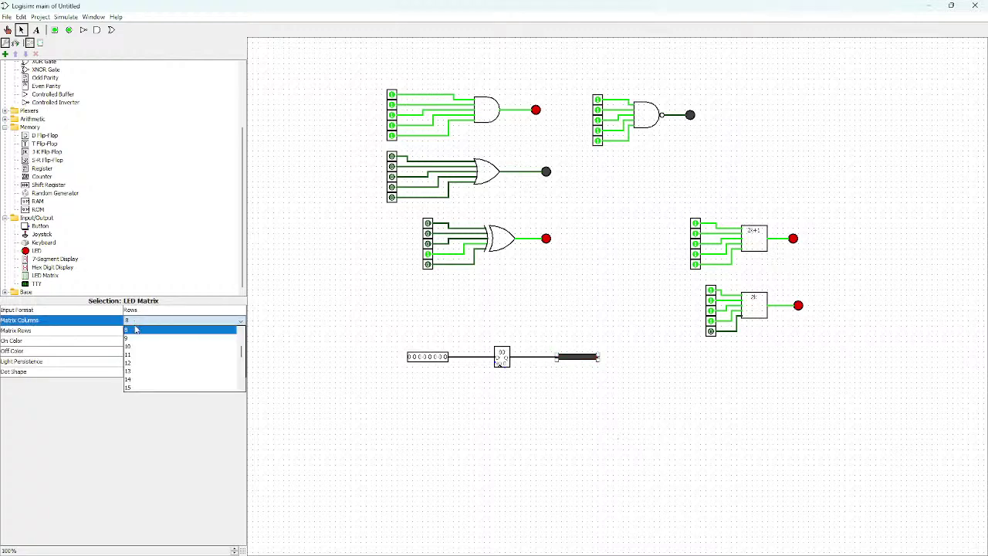
pyautogui.click(142, 347)
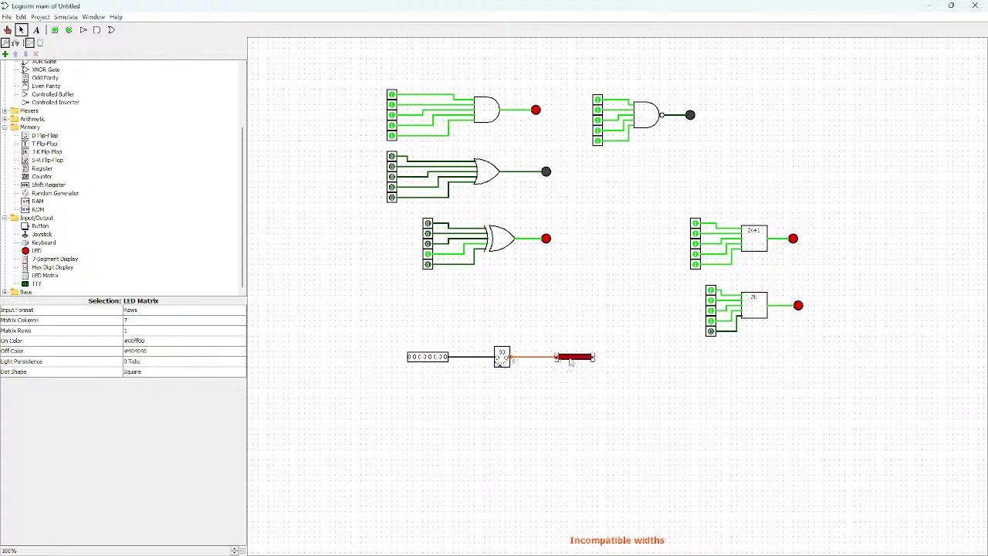
pyautogui.click(151, 321)
pyautogui.click(149, 345)
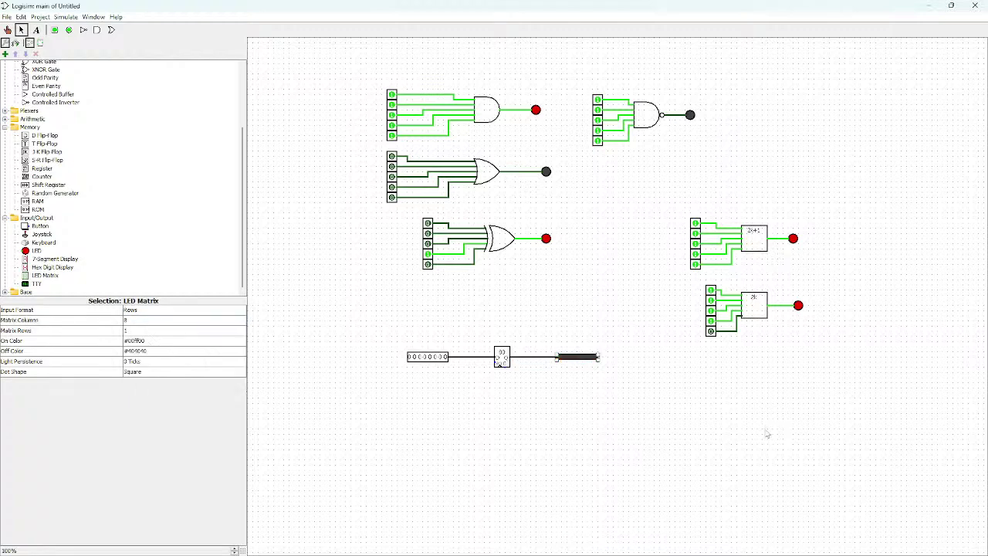
pyautogui.click(602, 392)
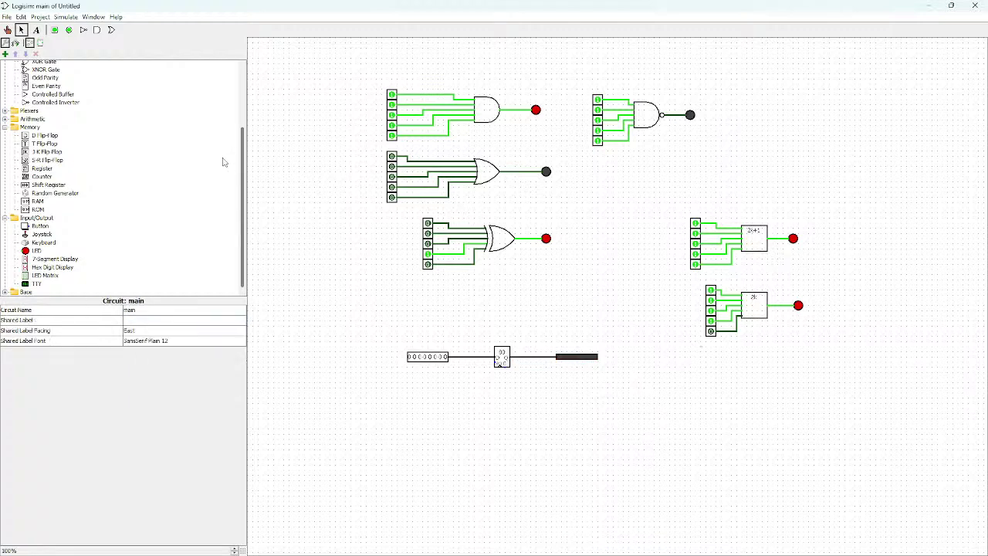
# - Place a Button below the register, face it North and wire it to the register's clock input
pyautogui.scroll(3, 205, 231)
pyautogui.scroll(-3, 166, 233)
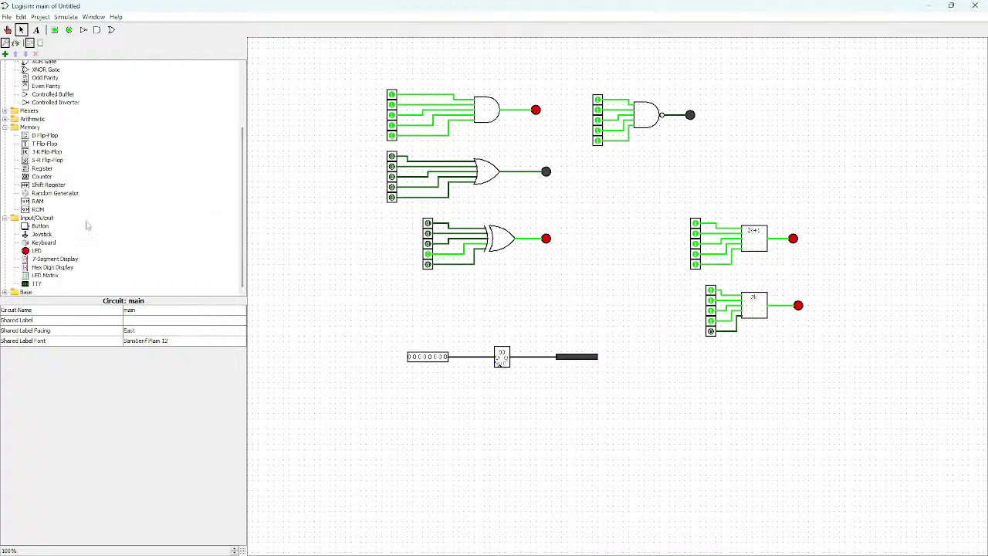
pyautogui.click(40, 226)
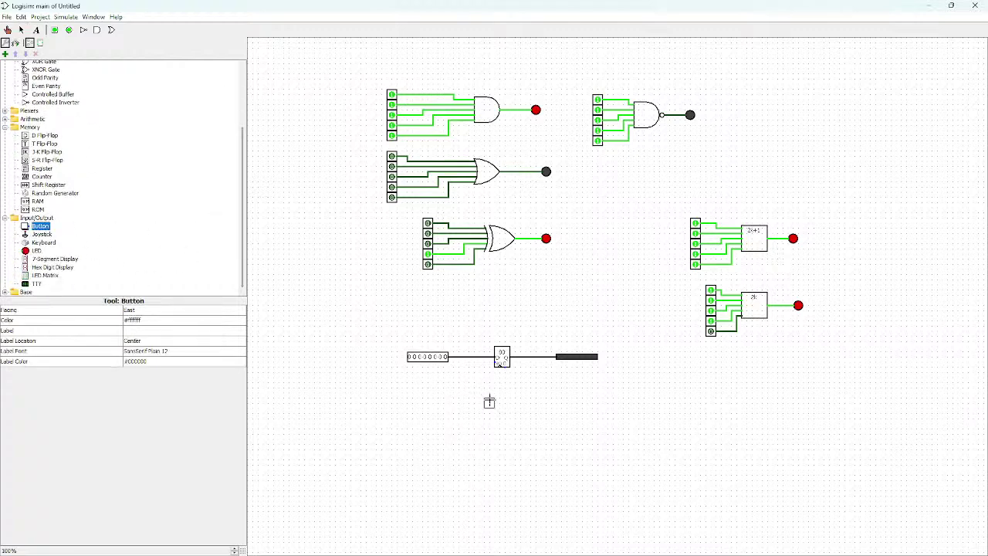
pyautogui.click(509, 388)
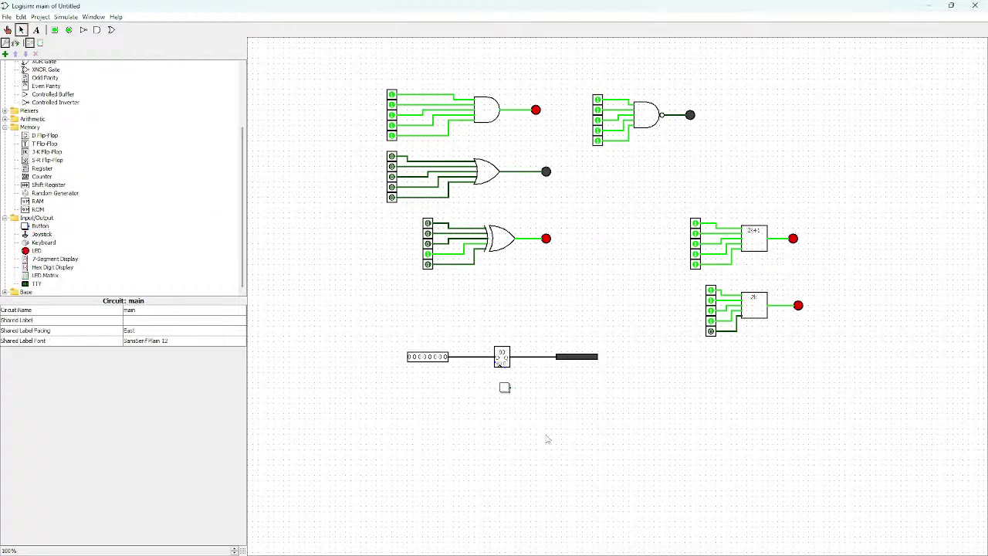
pyautogui.click(513, 396)
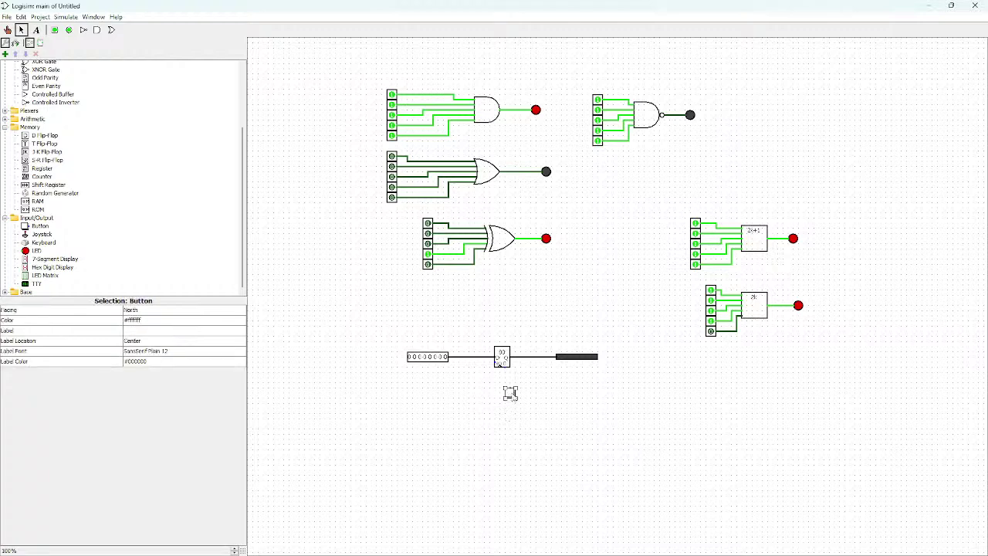
pyautogui.moveTo(510, 394); pyautogui.dragTo(500, 387)
pyautogui.click(517, 396)
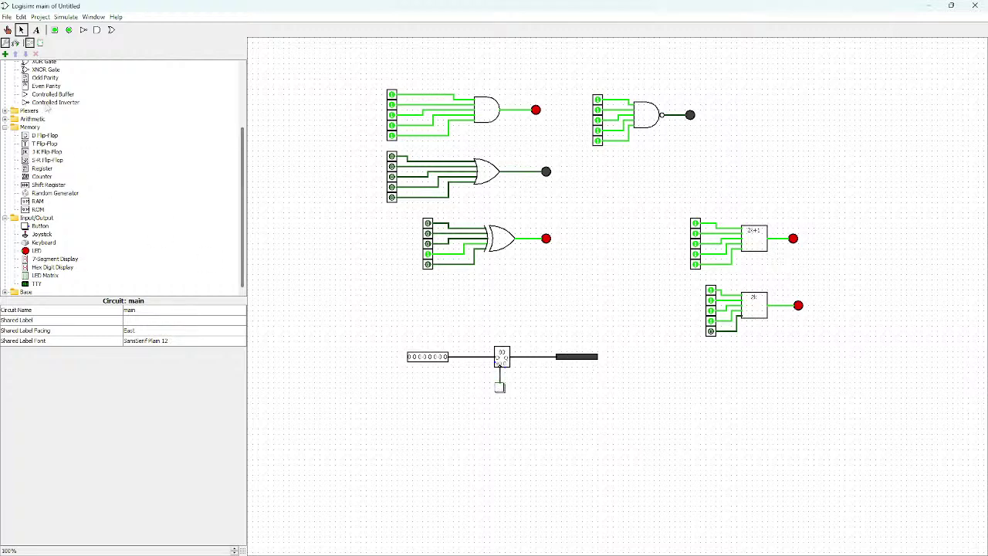
# - Set the 8-bit input pin to 00000001 and pulse the clock button to load it into the register
pyautogui.click(7, 30)
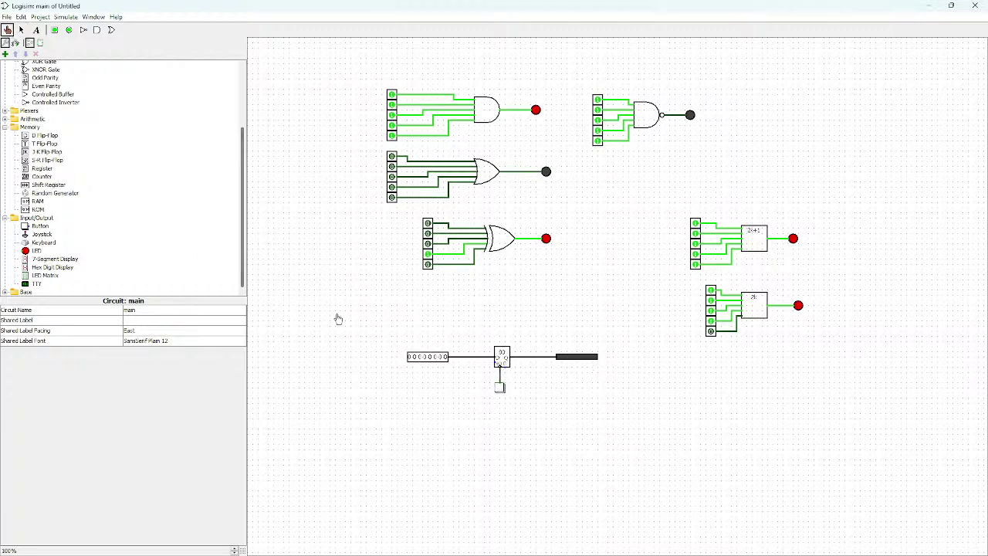
pyautogui.click(446, 359)
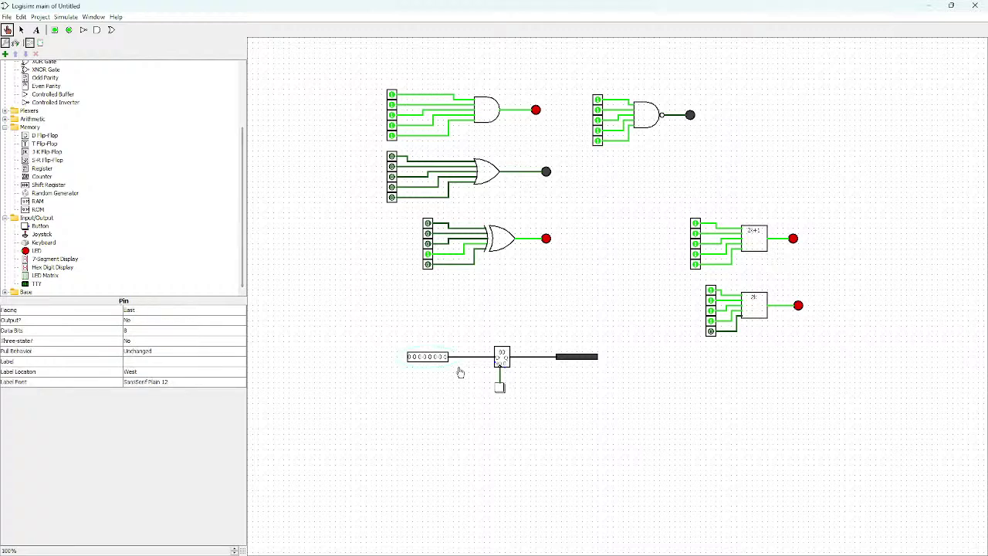
pyautogui.click(500, 389)
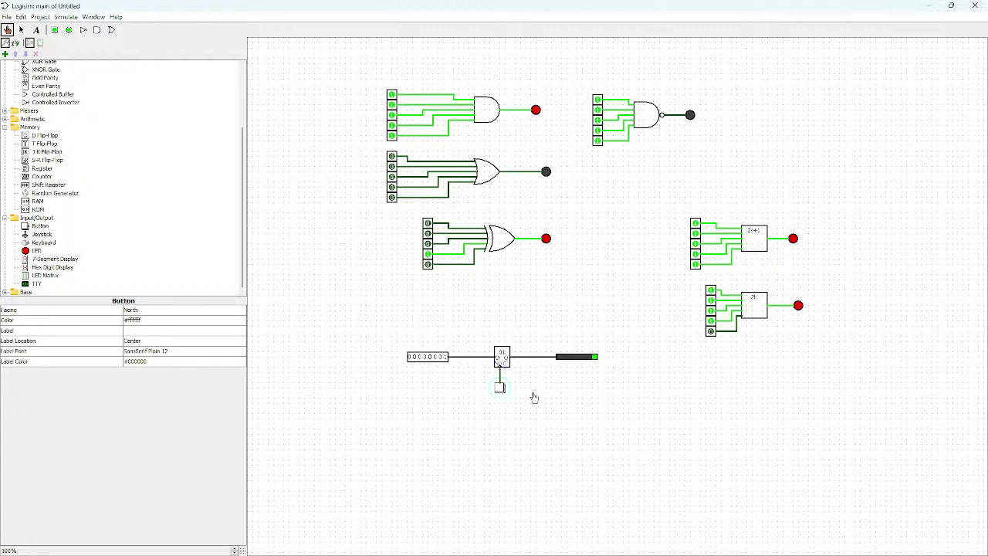
# - Load 00000101 and then 00111101 from the input pin into the register, pulsing the clock button for each value
pyautogui.click(437, 357)
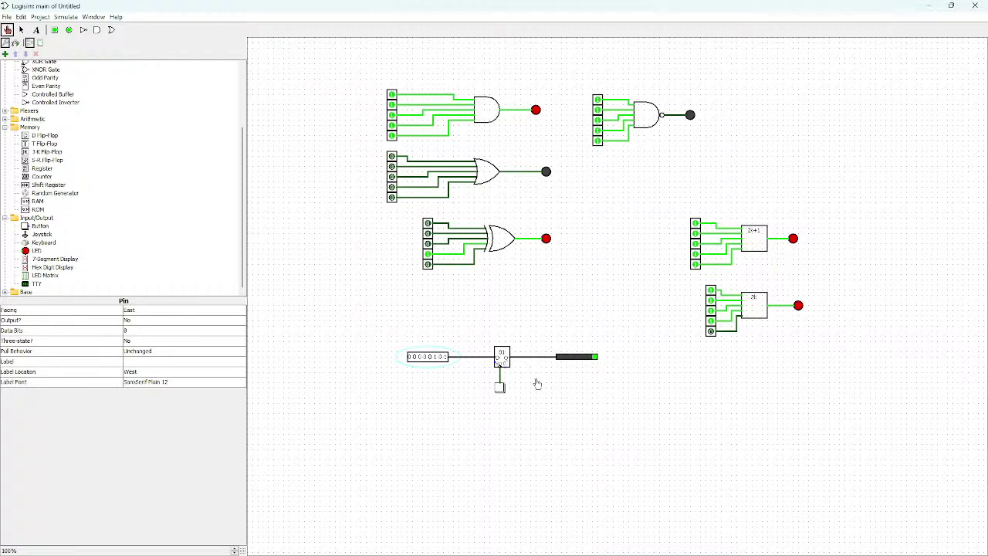
pyautogui.click(501, 388)
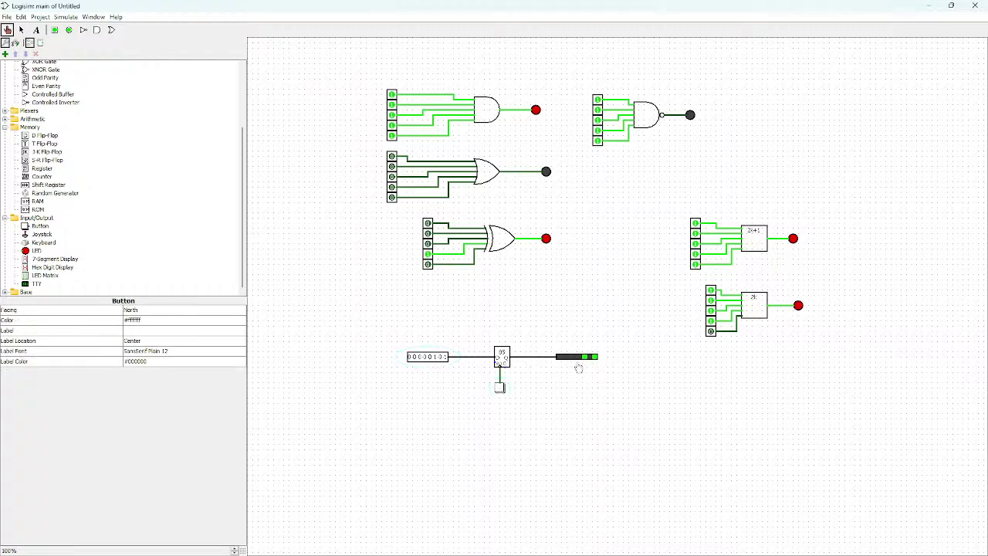
pyautogui.click(433, 358)
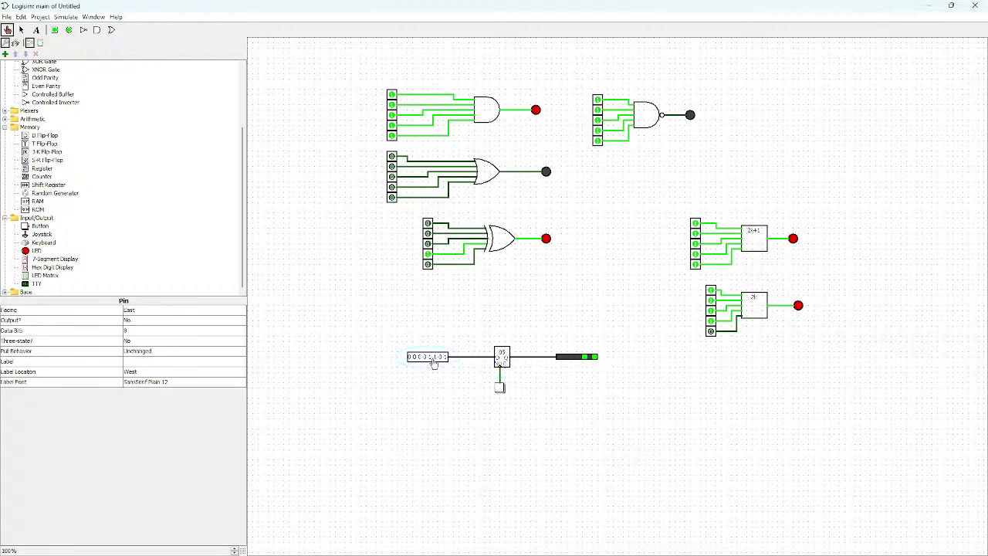
pyautogui.click(499, 388)
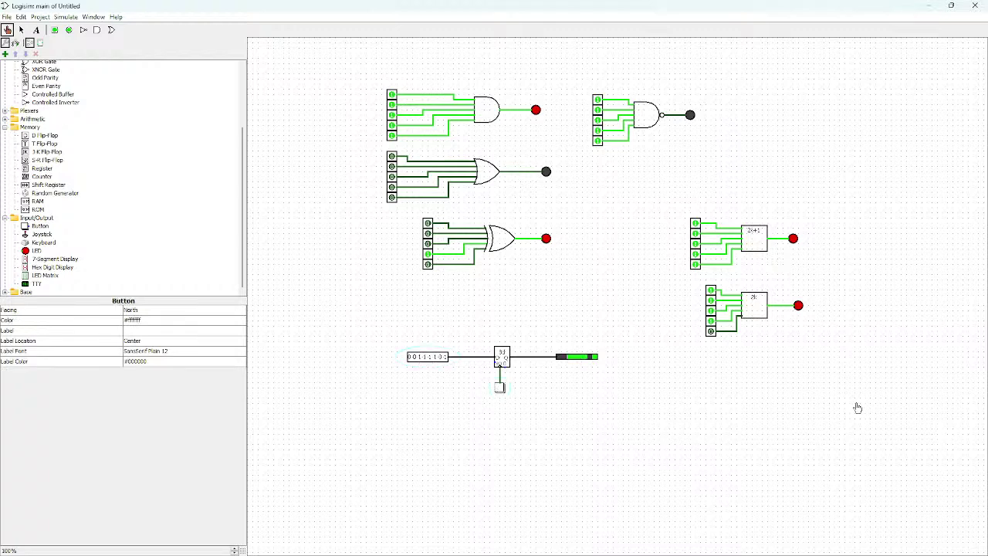